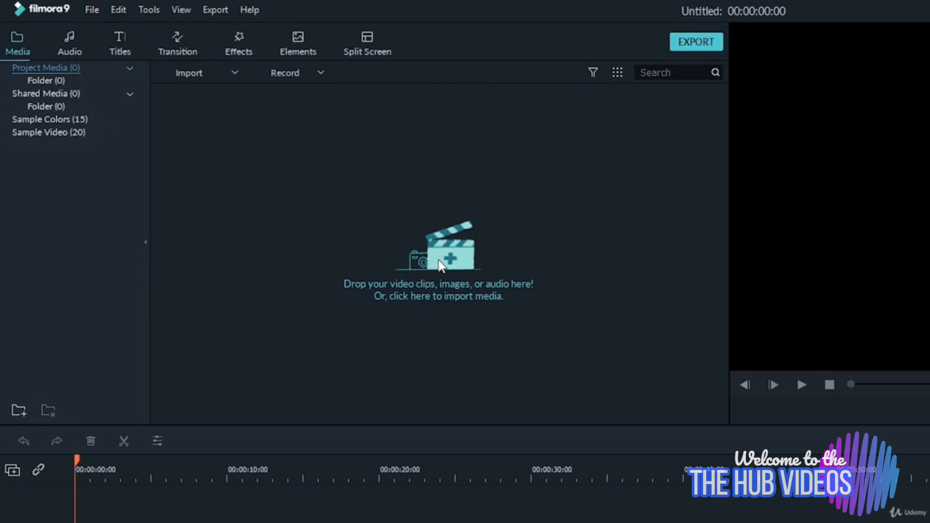
Import the Lec 1 MVI_9994 clip and place it at the start of video track 1
click(451, 266)
click(243, 109)
click(594, 385)
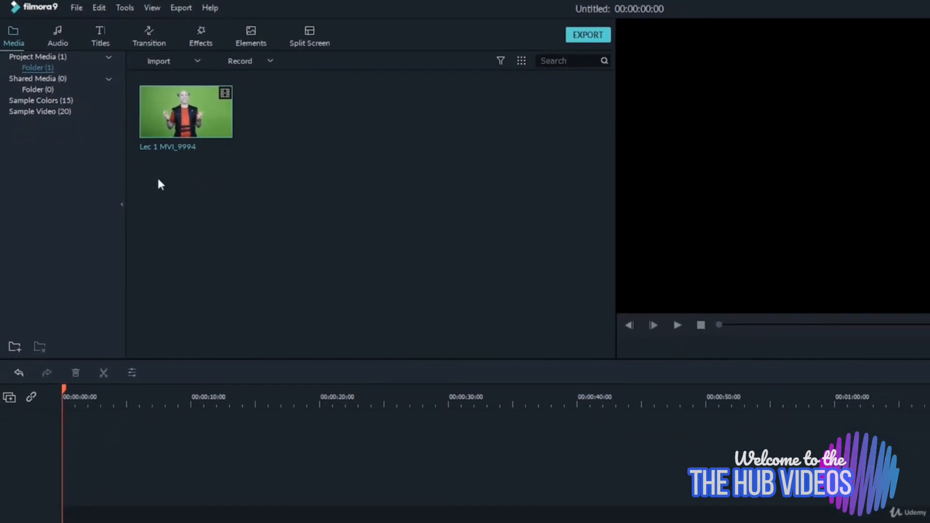
click(164, 100)
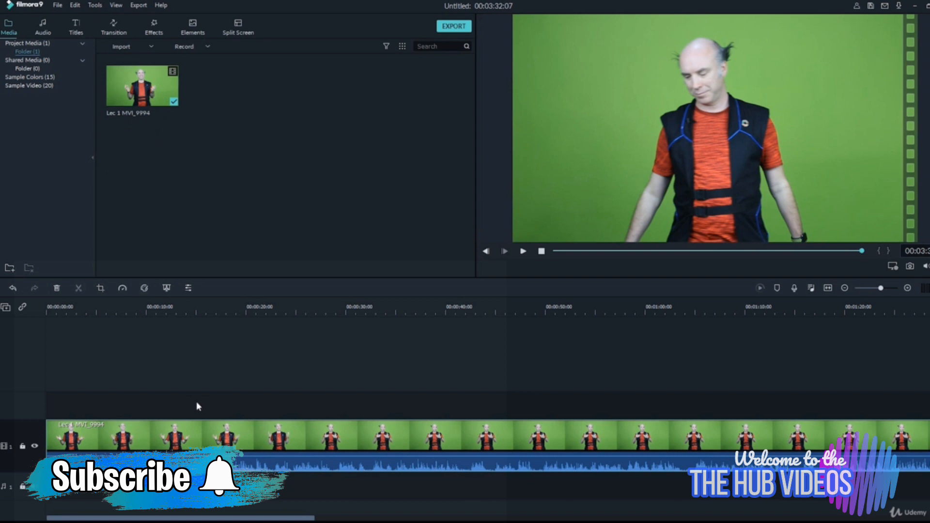
click(828, 287)
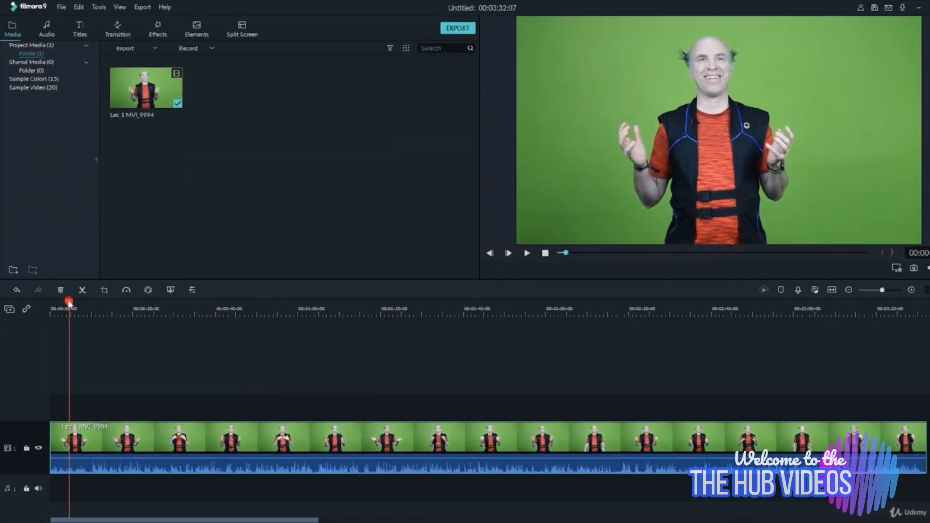
Play the clip from its beginning to find the end of the unwanted opening, and split it there at about 10 seconds
drag(69, 304, 50, 308)
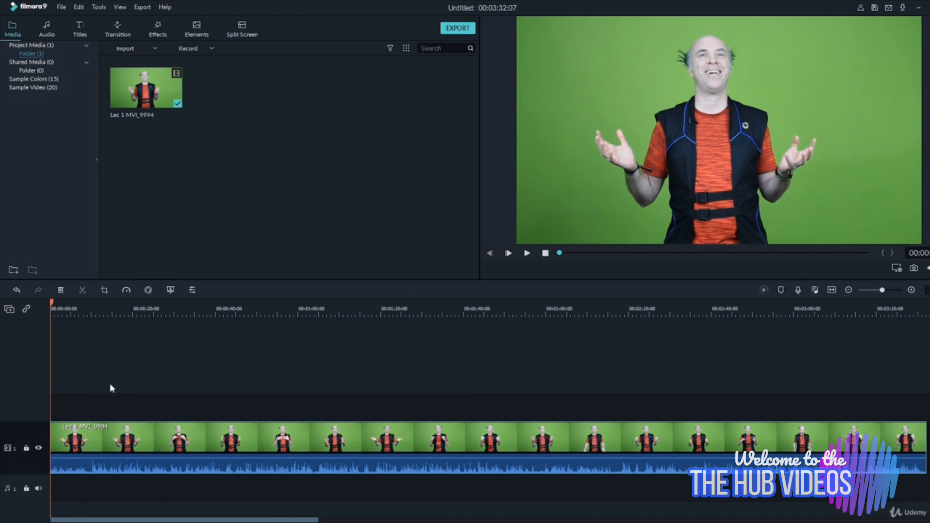
key(space)
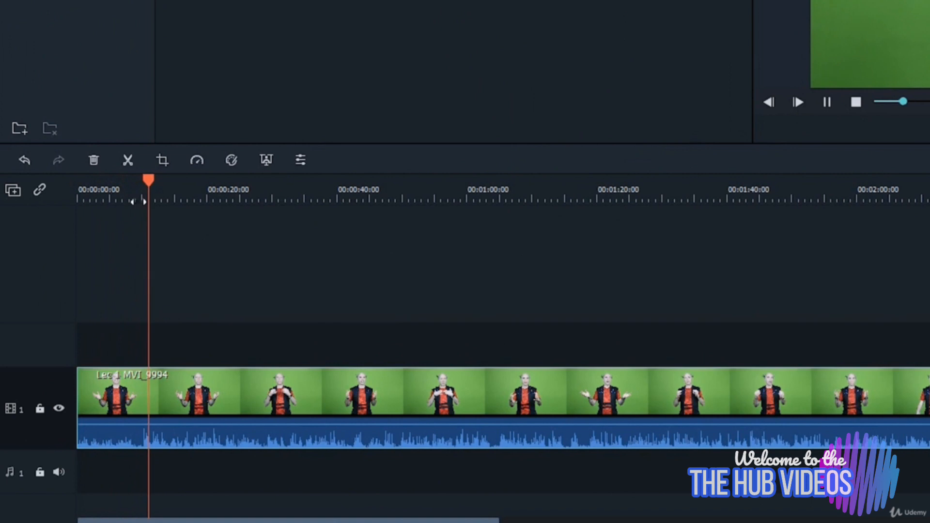
drag(155, 181, 135, 184)
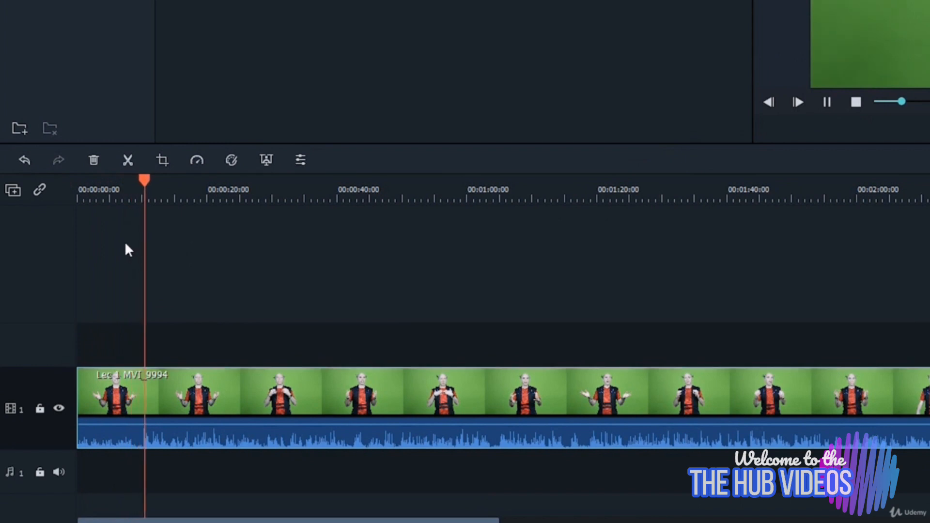
drag(152, 183, 135, 183)
key(space)
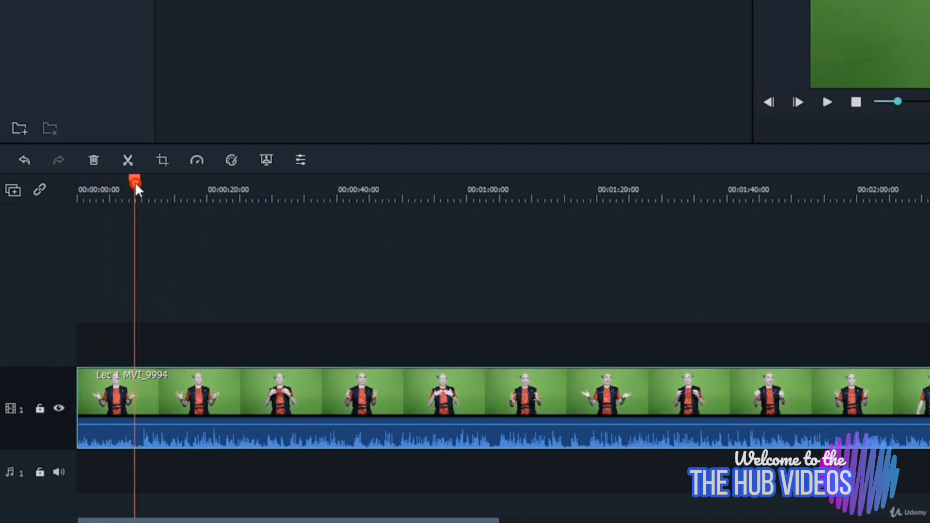
key(space)
key(space)
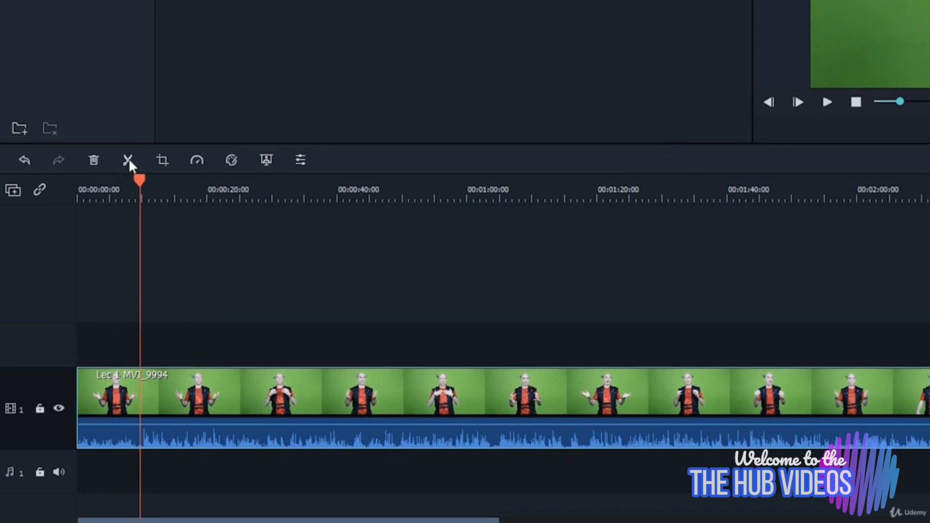
click(128, 160)
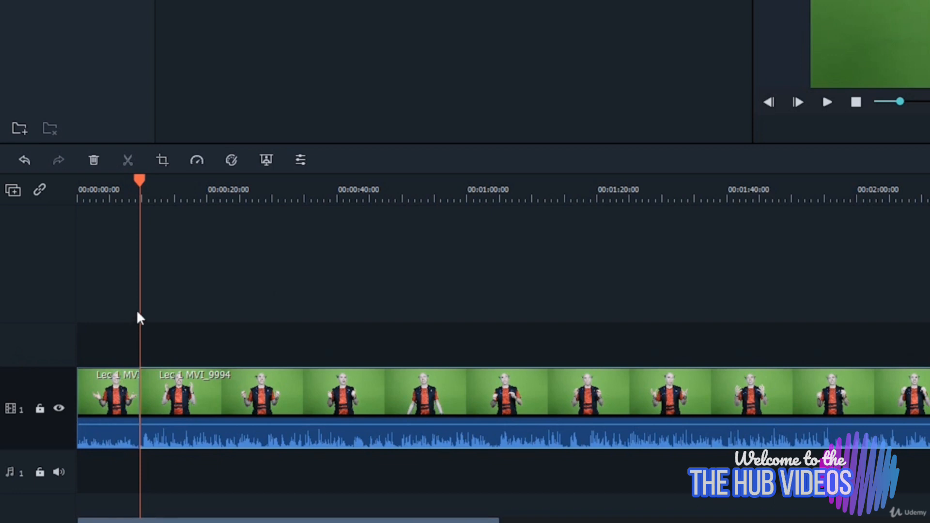
click(102, 391)
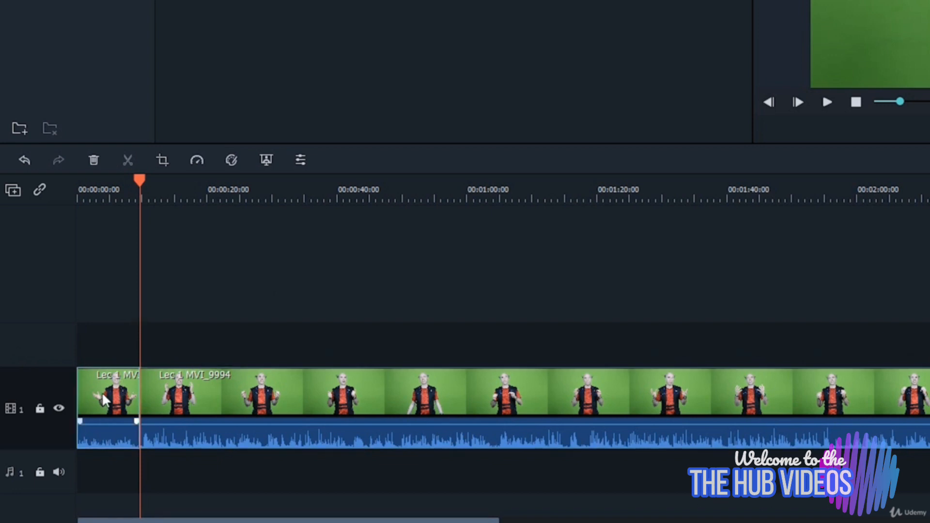
key(Delete)
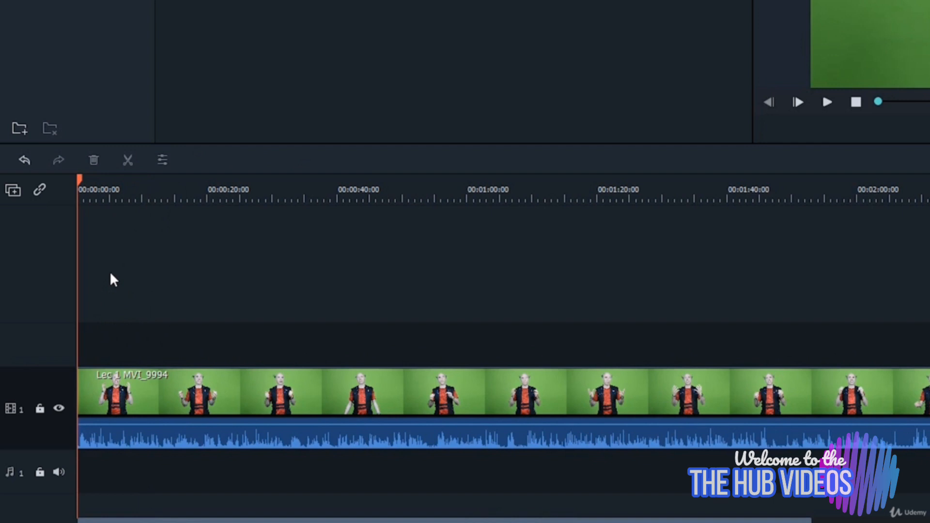
key(ctrl+z)
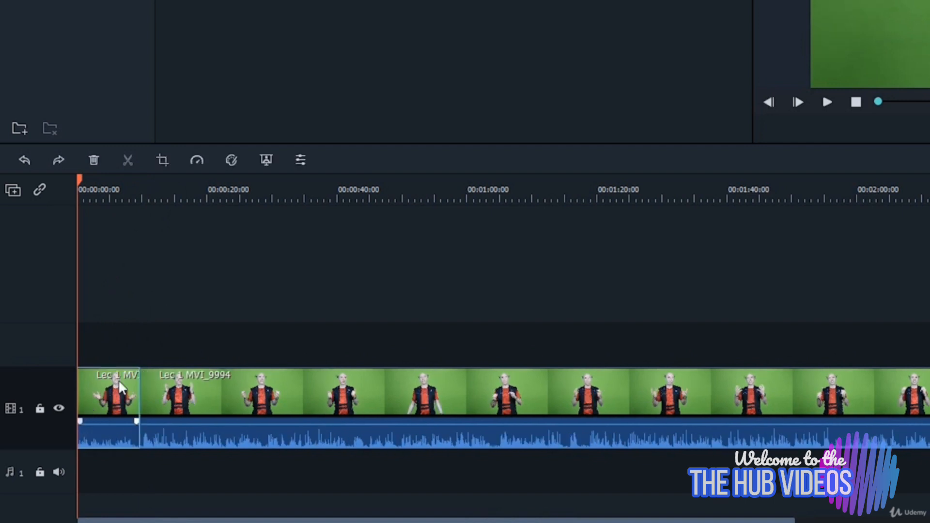
Delete the opening segment before the split
click(119, 392)
key(Delete)
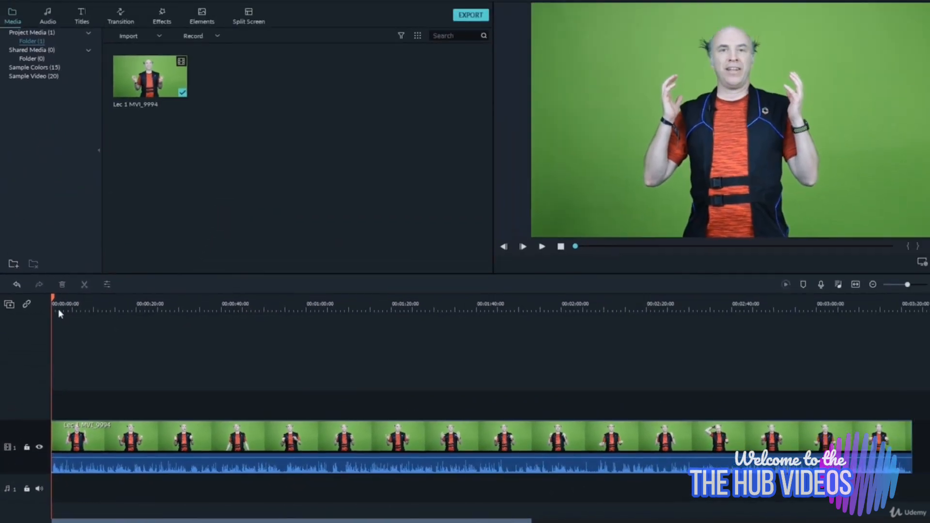
Locate where the speaker finishes and trim the clip's end back to about 3:02
drag(54, 299, 809, 309)
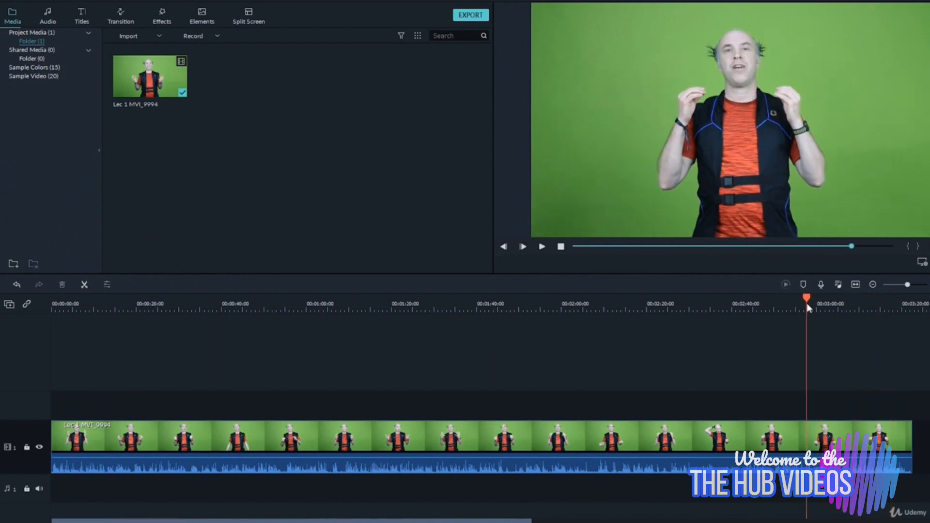
key(space)
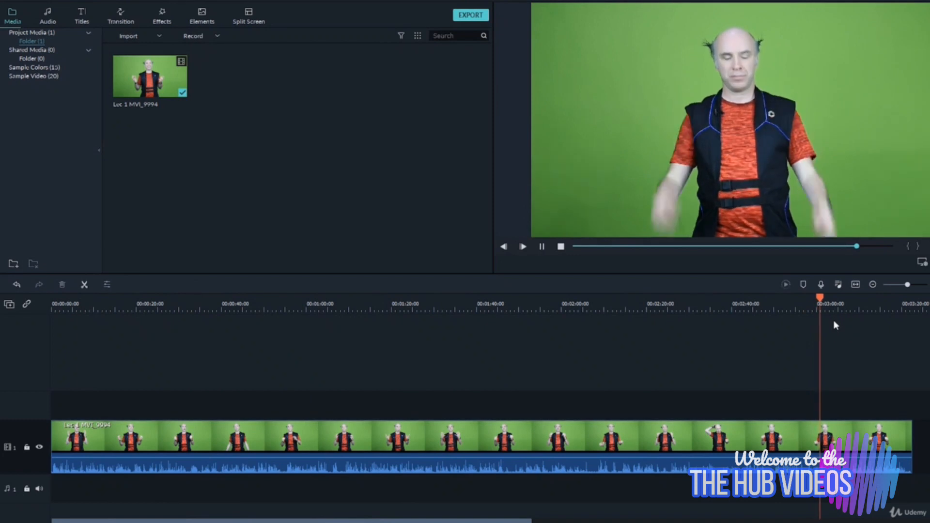
click(825, 299)
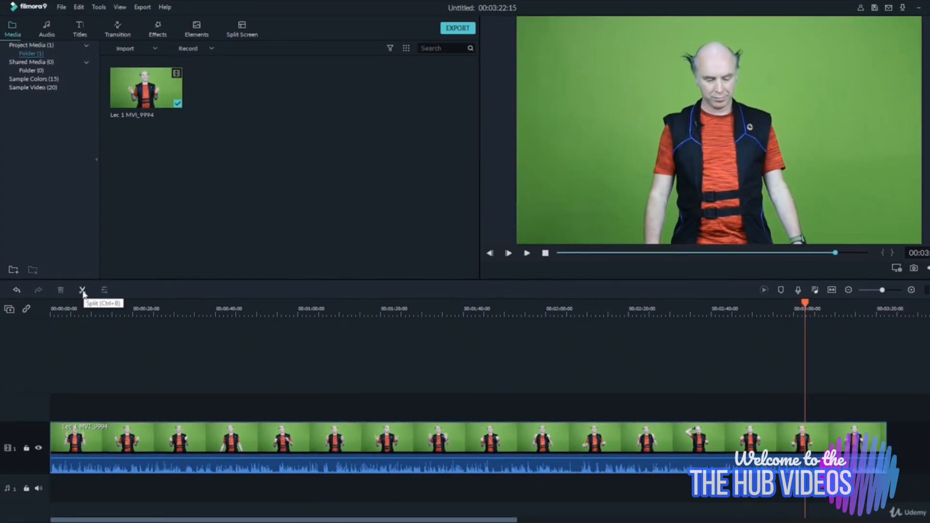
click(886, 440)
drag(886, 439, 814, 453)
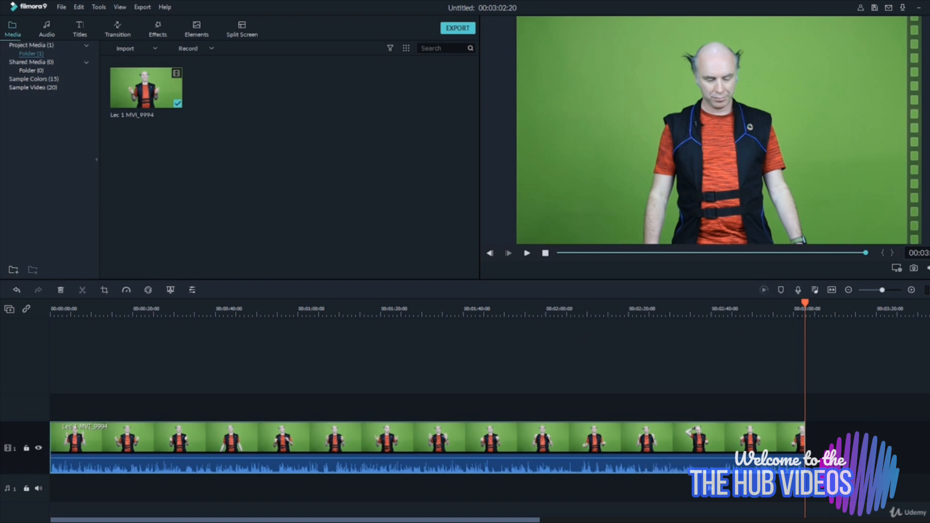
Split the clip at about 2:06 and trim about 2 seconds off the start of the segment after the split
click(560, 310)
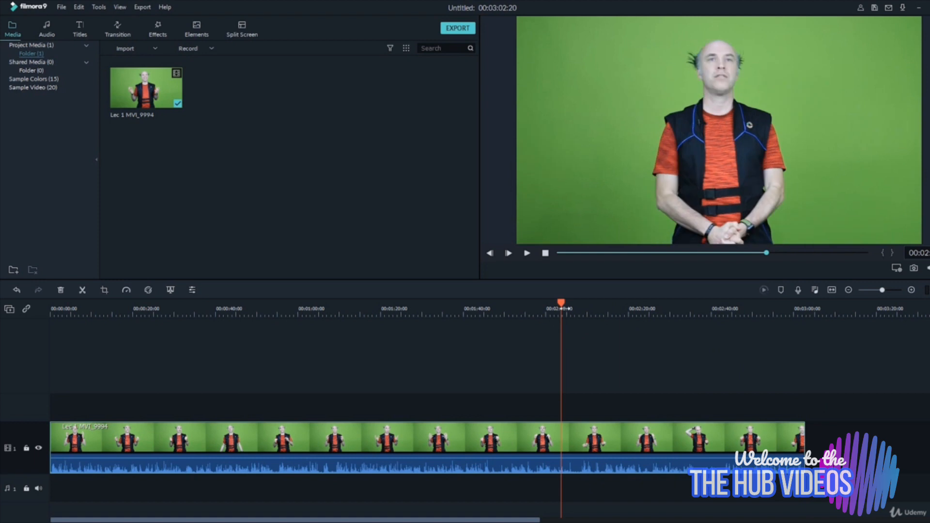
drag(564, 306, 574, 306)
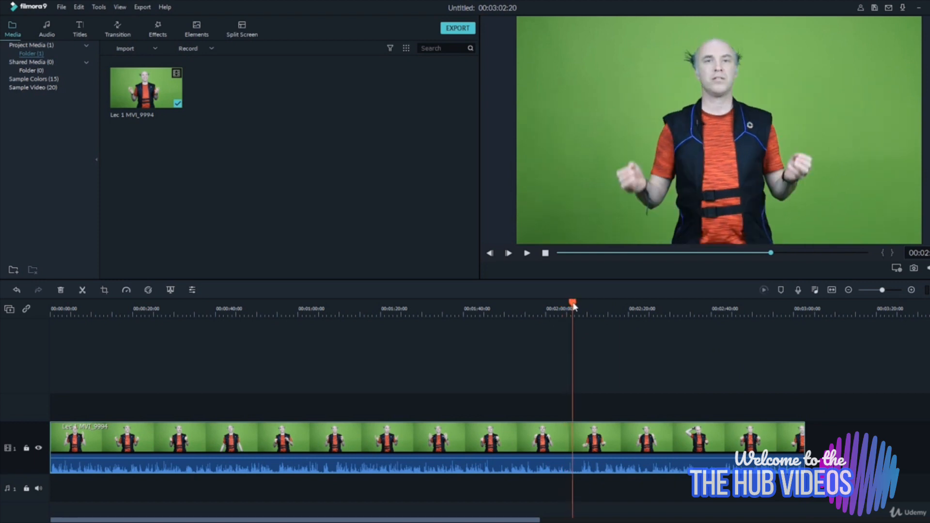
click(82, 291)
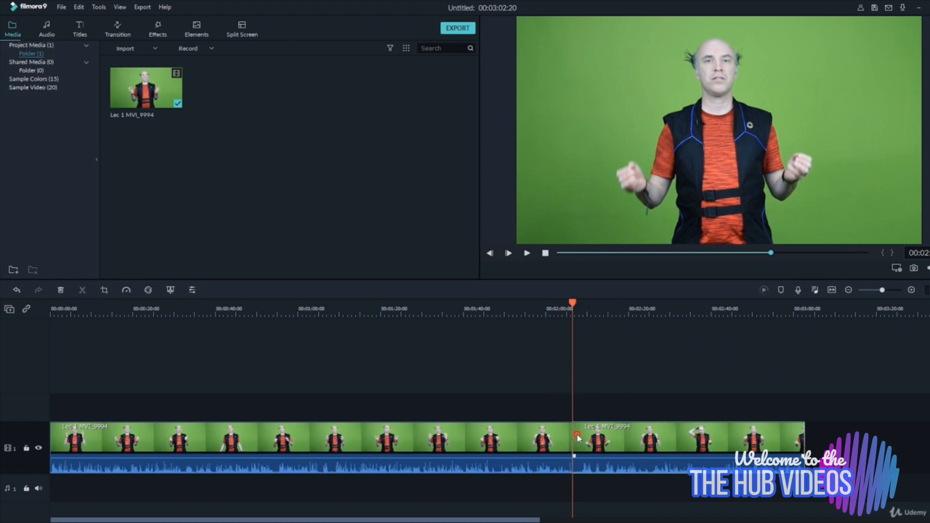
drag(572, 431, 582, 430)
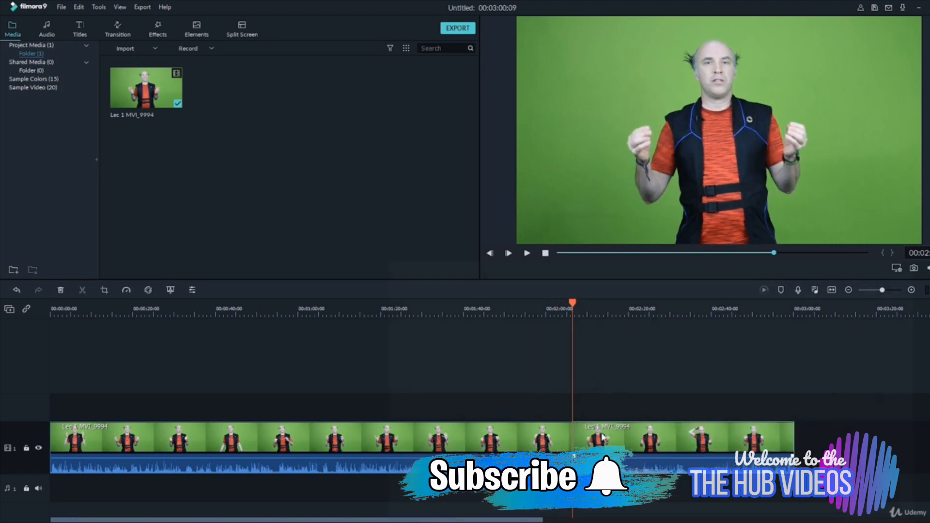
Split the first segment at about 1:57 and trim about 1 second off the start of the new middle segment
drag(882, 297, 884, 291)
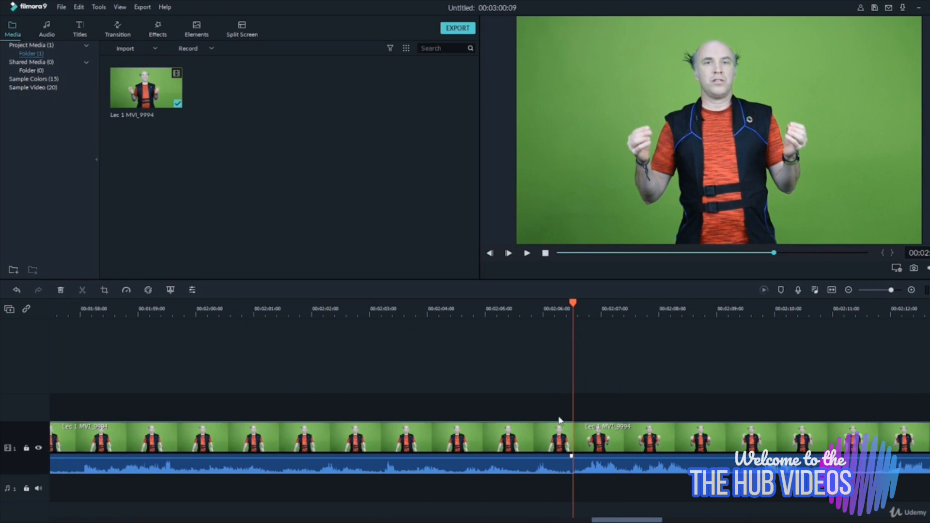
drag(562, 307, 516, 308)
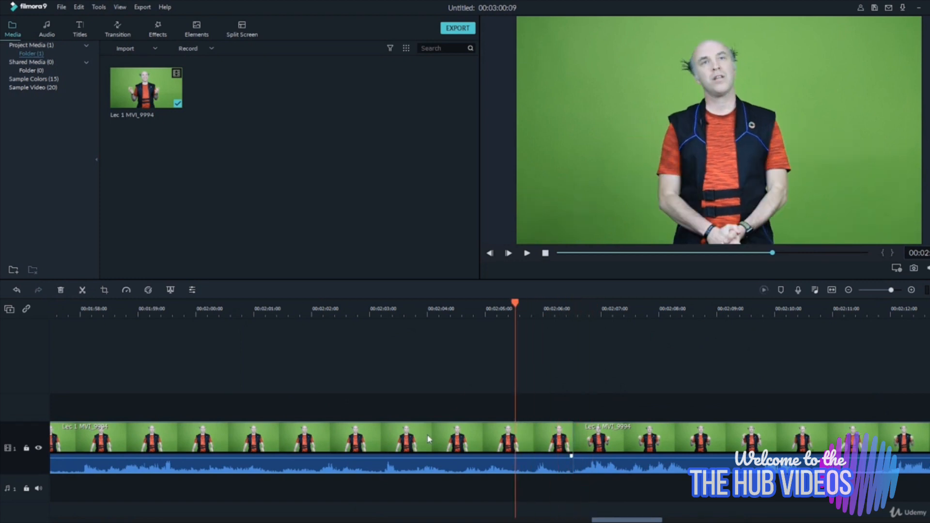
click(249, 313)
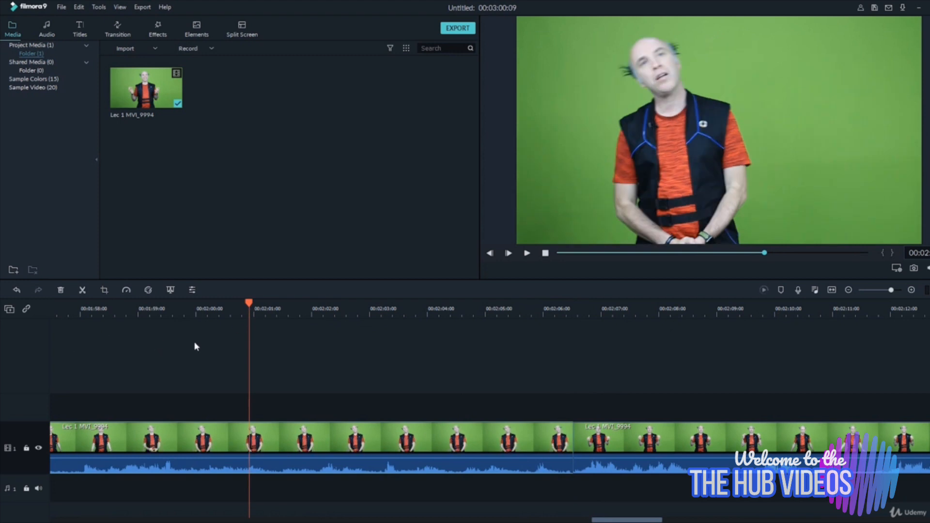
mouse_move(202, 313)
mouse_down()
mouse_move(46, 321)
mouse_move(197, 323)
mouse_up()
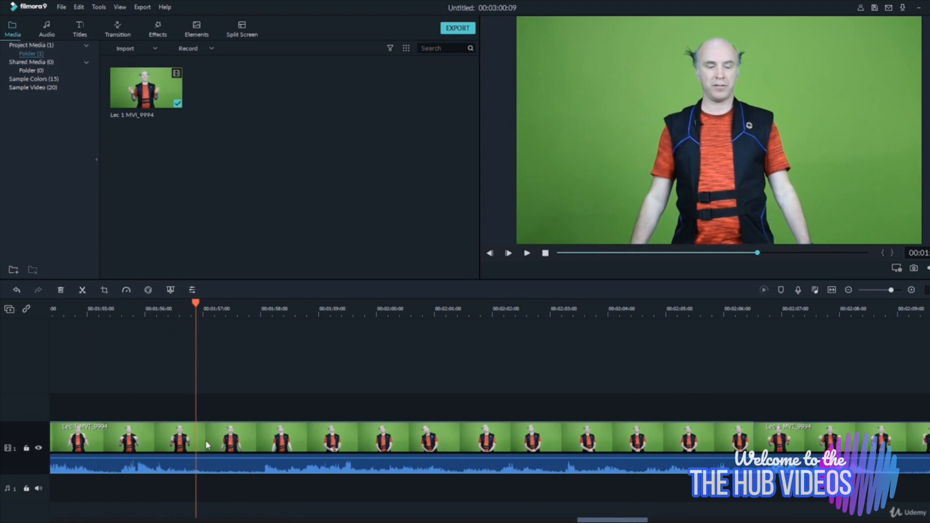
click(83, 291)
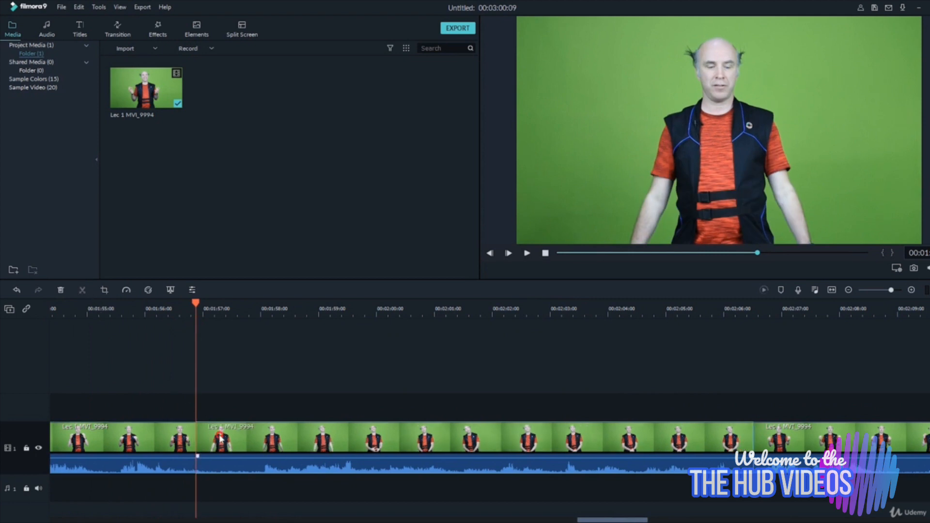
drag(196, 431, 262, 430)
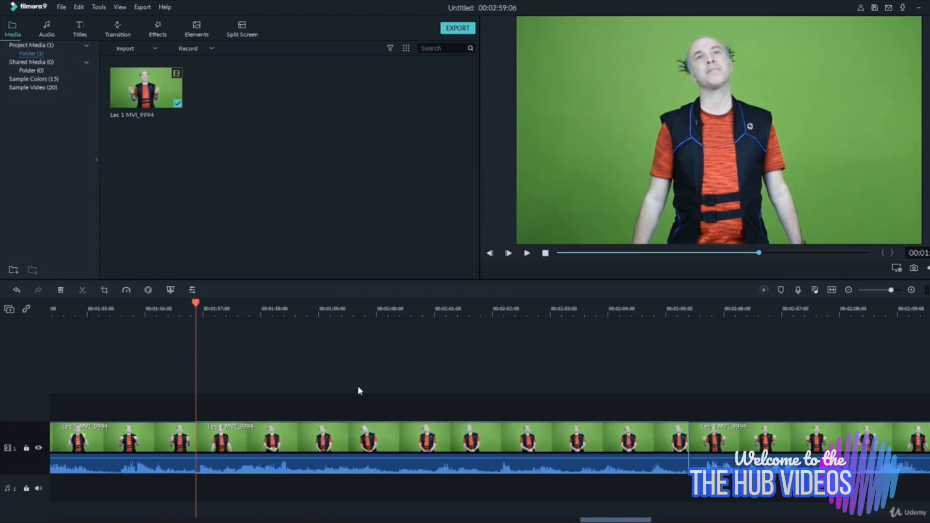
Try moving the short middle segment to the end of the track and closing the gaps between the segments
drag(891, 290, 879, 289)
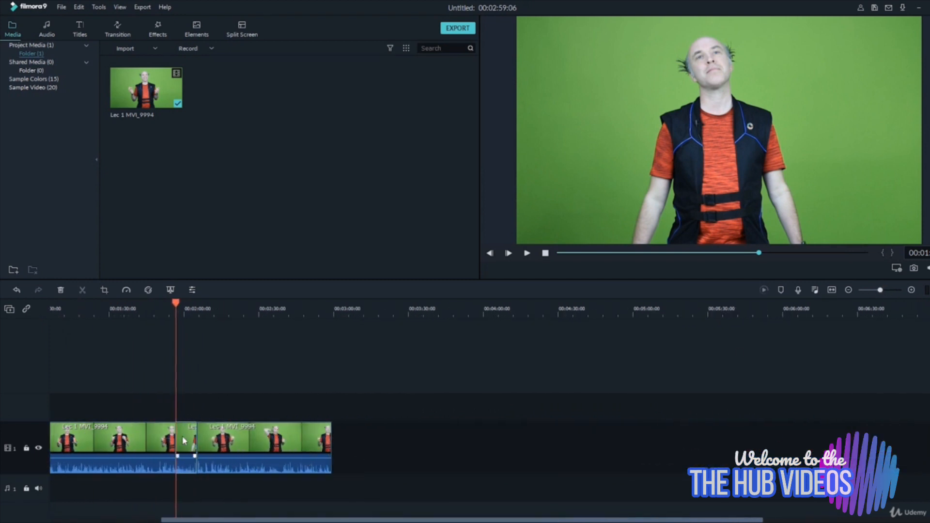
drag(187, 441, 343, 446)
drag(234, 439, 215, 439)
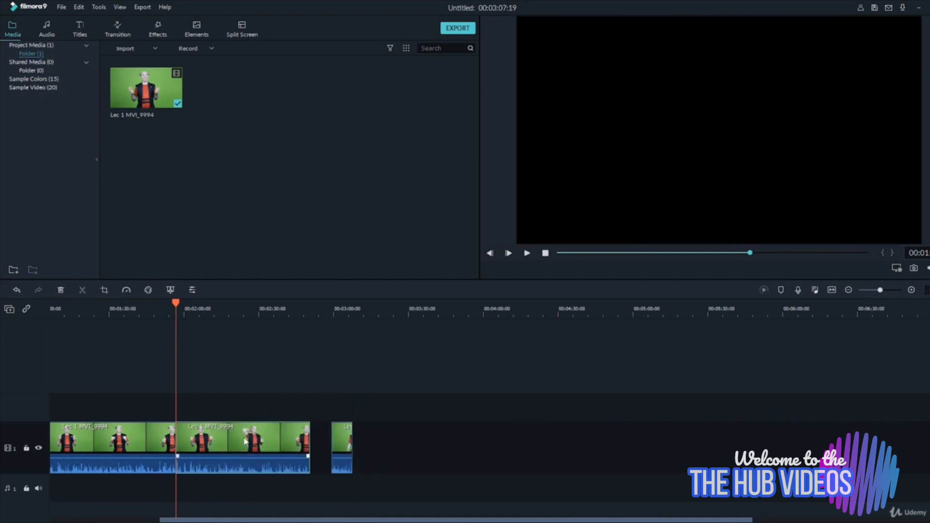
drag(331, 443, 310, 442)
click(353, 436)
click(275, 445)
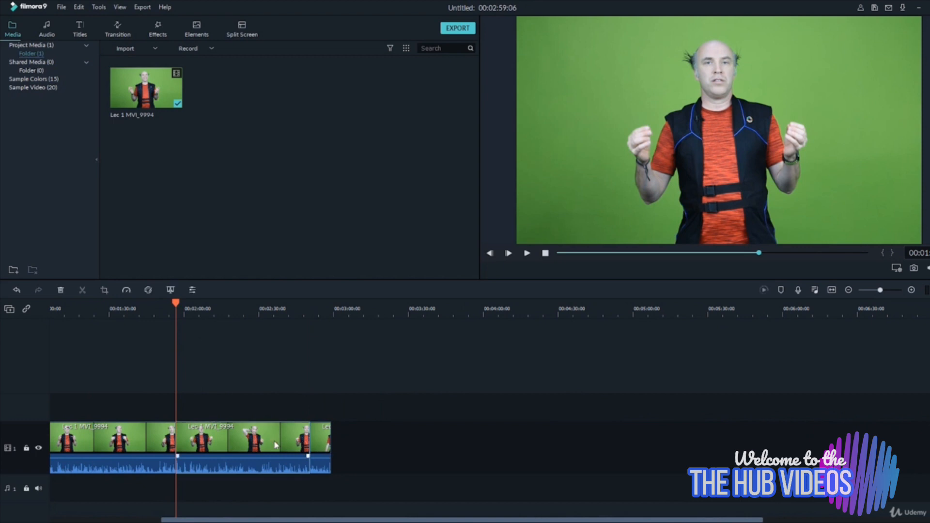
click(321, 447)
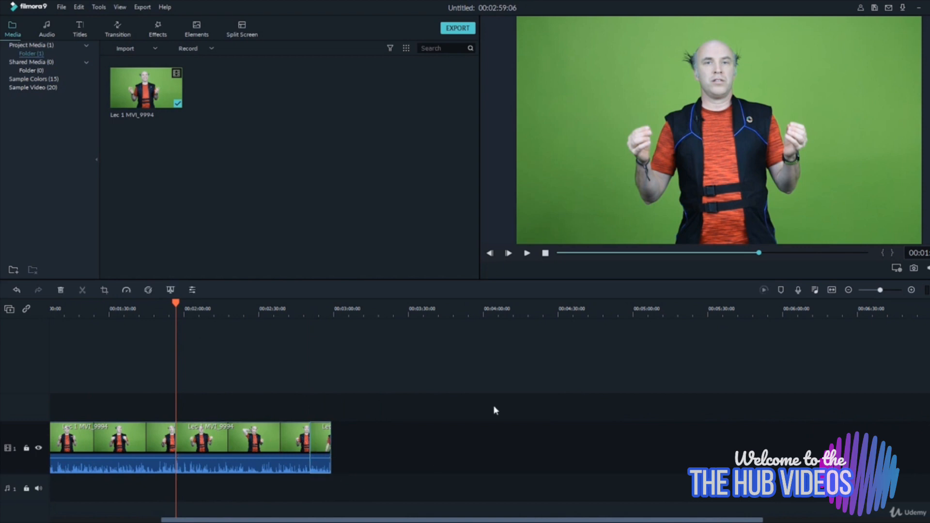
click(320, 310)
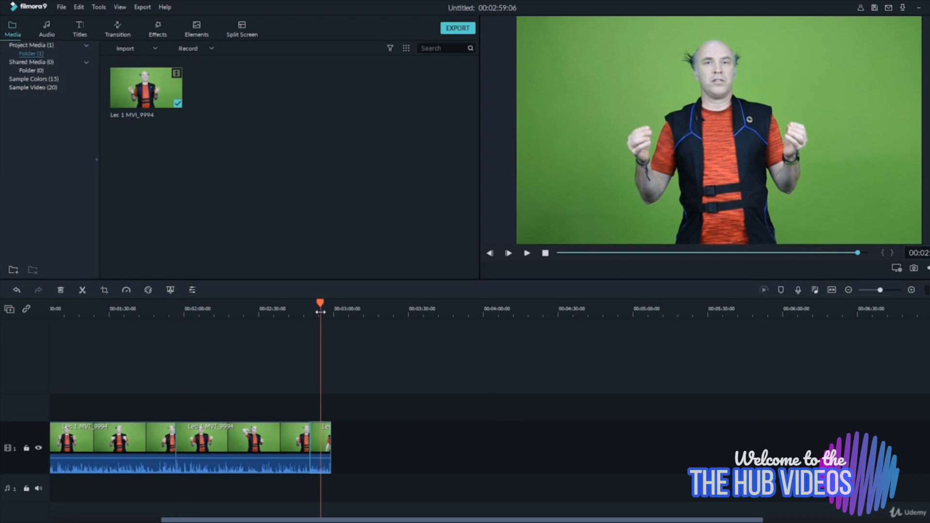
click(245, 445)
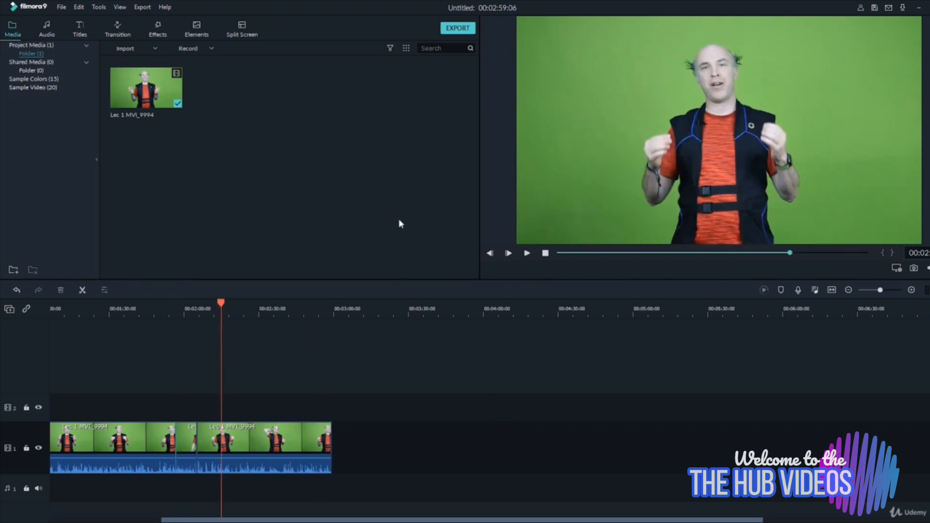
Import the MWC 2020 Final video and place it on video track 2, starting at about 3:10
double_click(400, 220)
double_click(224, 70)
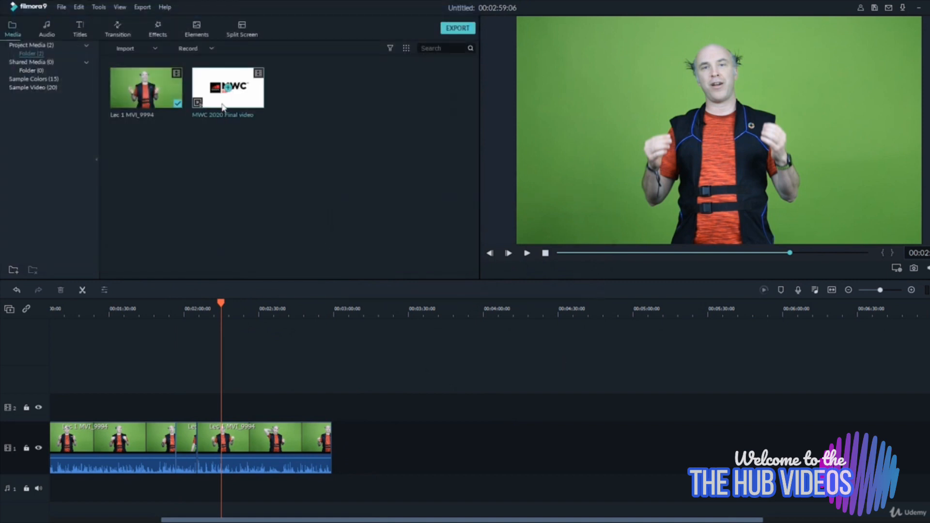
drag(231, 89, 361, 406)
click(377, 311)
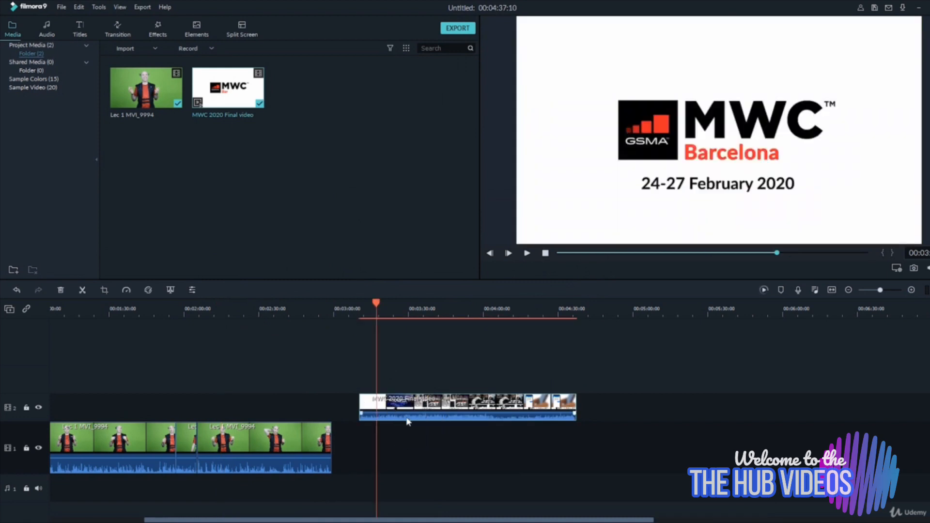
Move the MWC clip to start where the track 1 footage ends, and detach and delete its audio
click(387, 407)
drag(387, 407, 360, 408)
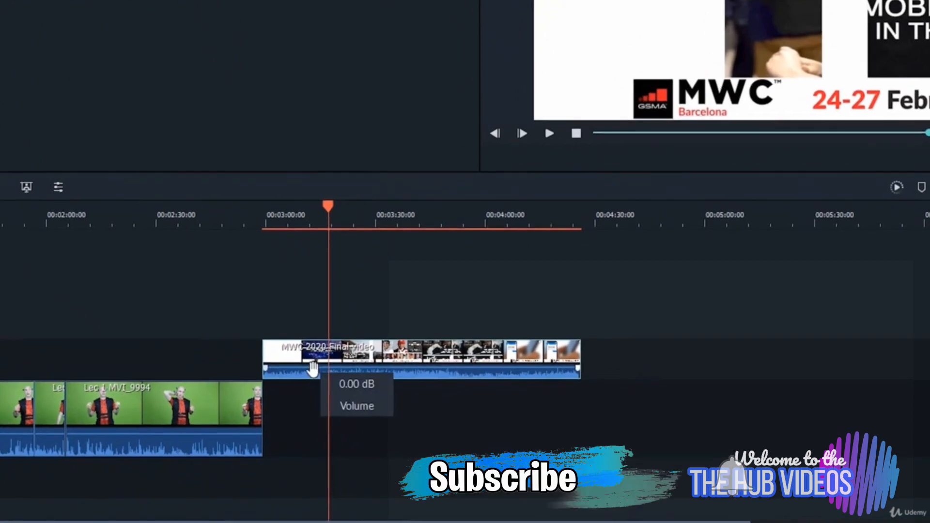
right_click(314, 353)
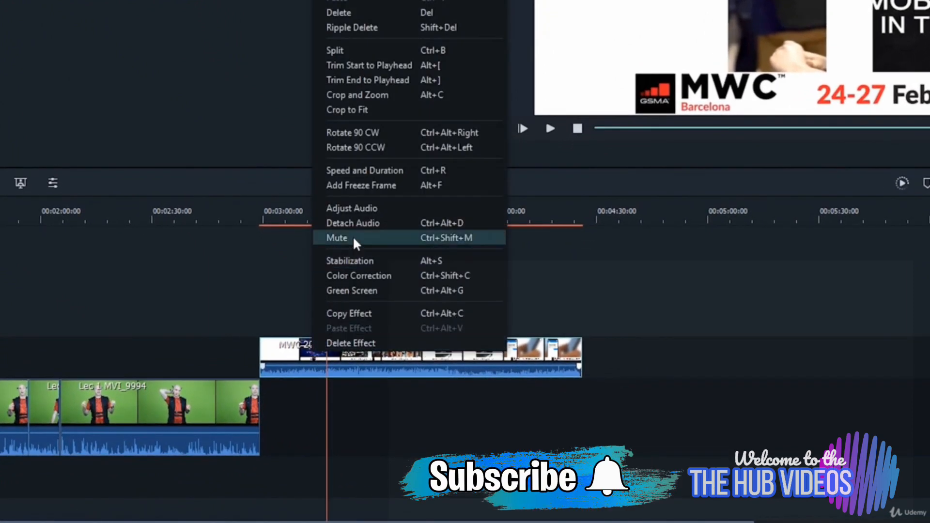
click(361, 223)
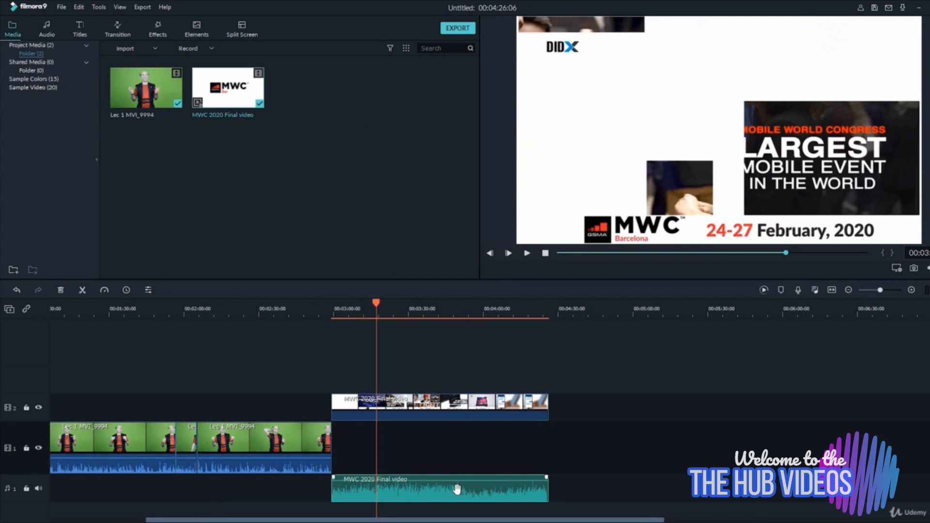
click(417, 497)
key(Delete)
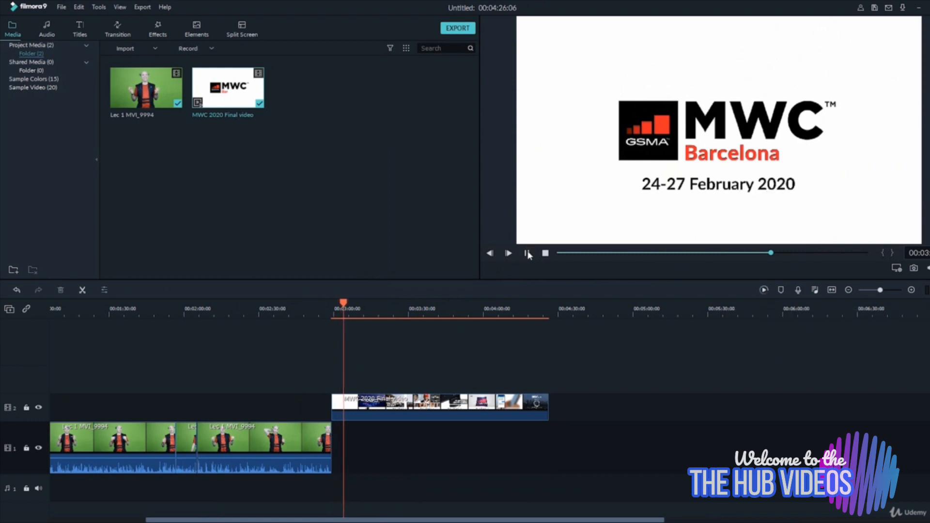
Split the MWC clip at about 3:06 and delete the part after the split
click(527, 252)
click(360, 402)
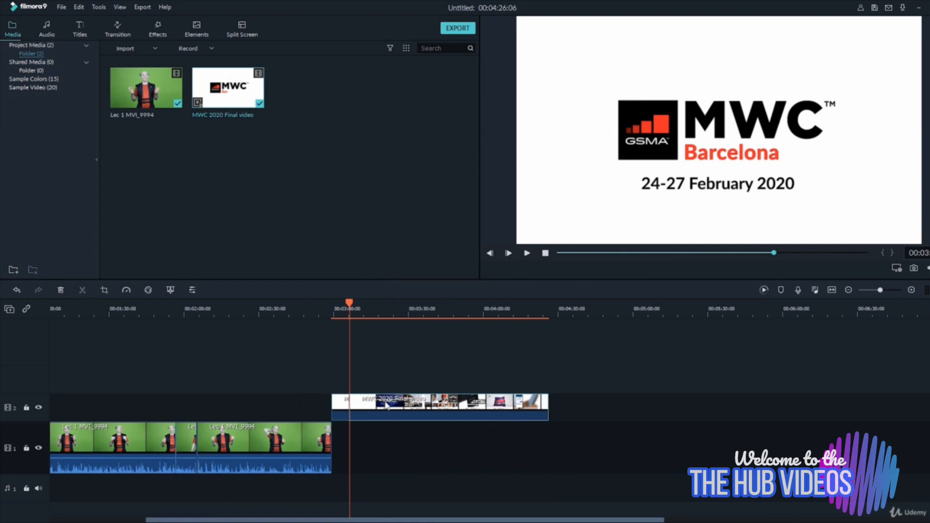
key(ctrl+b)
key(Delete)
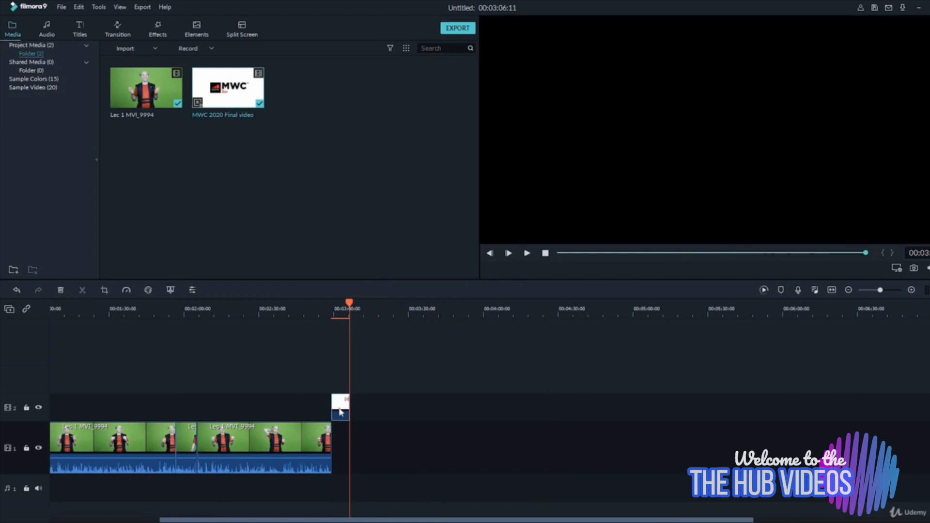
Move the short MWC intro segment to the beginning of video track 1, ahead of the Lec 1 footage
drag(309, 403, 53, 405)
drag(168, 520, 36, 516)
drag(222, 414, 57, 411)
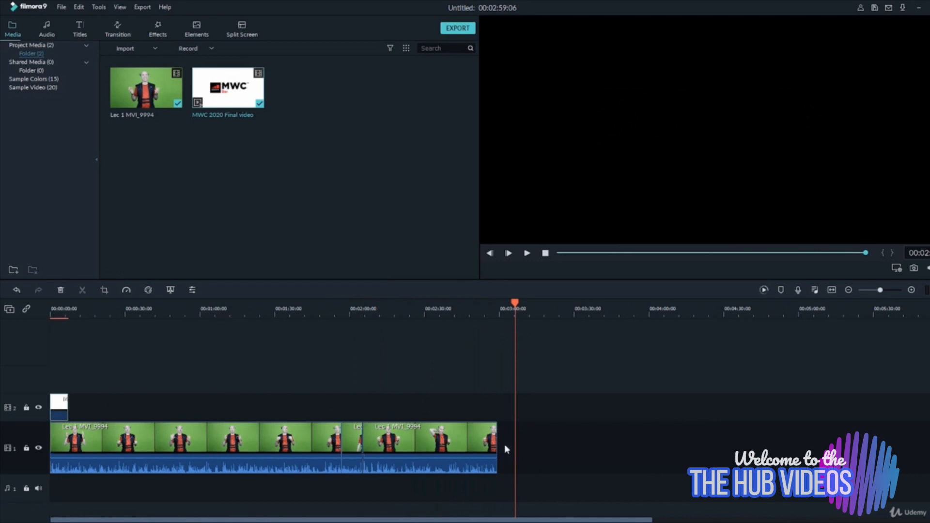
click(65, 463)
drag(79, 448, 57, 440)
click(89, 440)
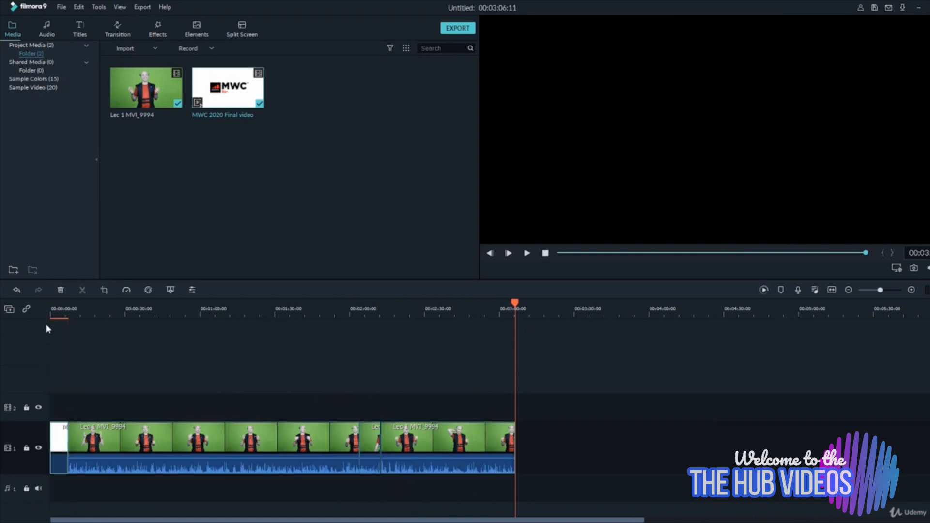
Preview the timeline's opening from the MWC intro into the Lec 1 footage
click(57, 311)
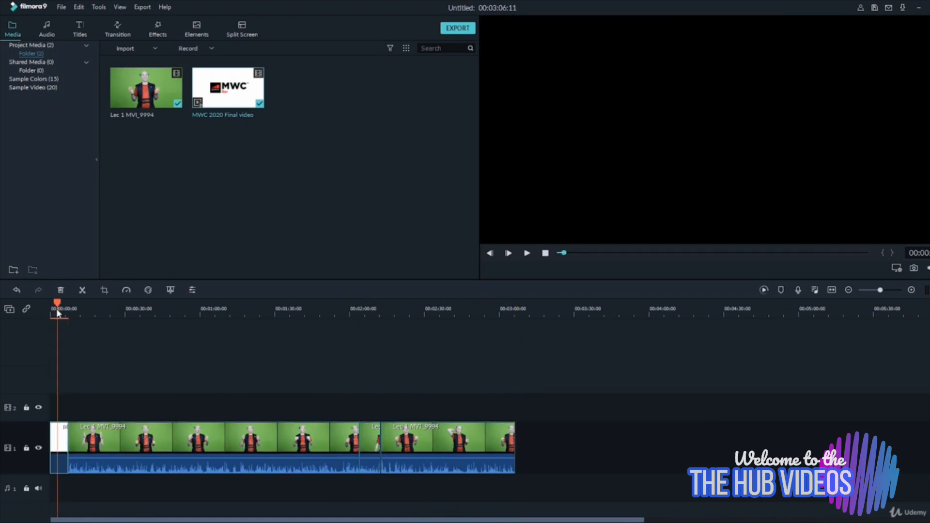
click(527, 253)
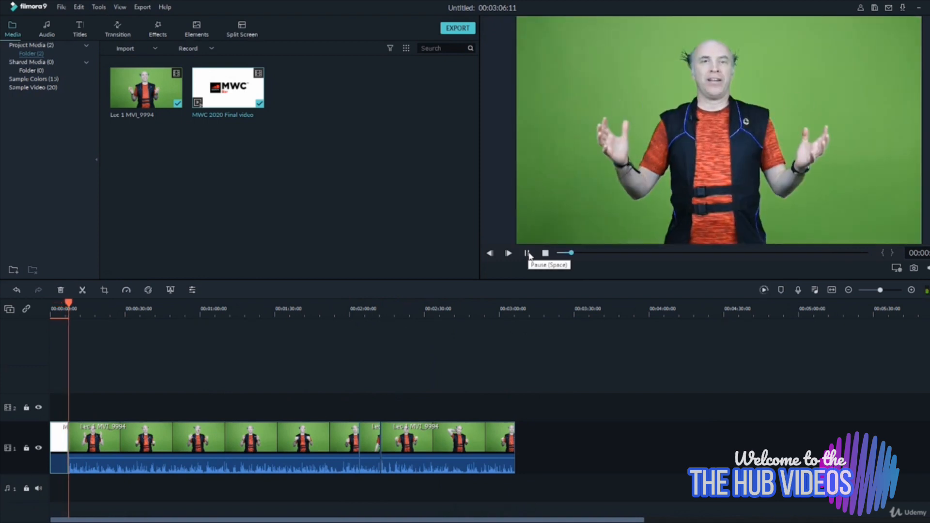
click(528, 254)
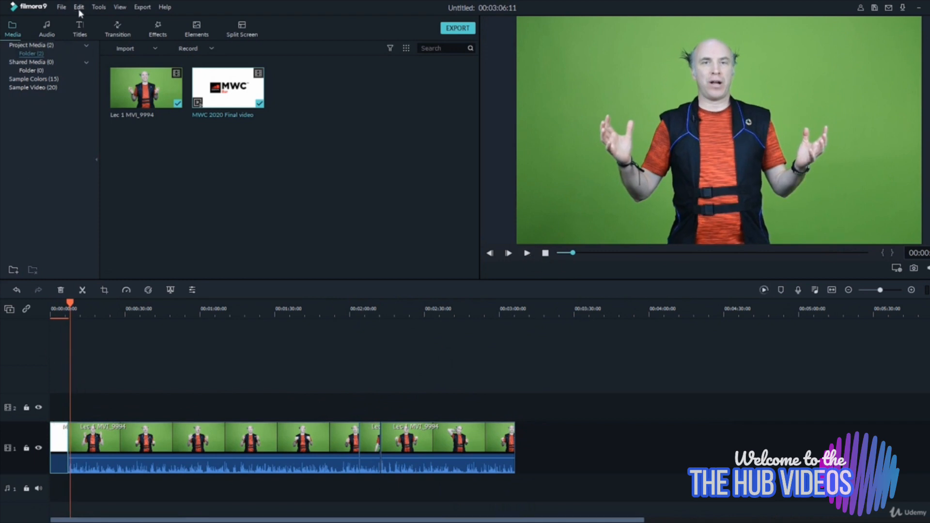
Copy the MWC intro segment and paste it on video track 1 at about 3:11, after the Lec 1 footage
click(79, 10)
click(85, 54)
click(528, 313)
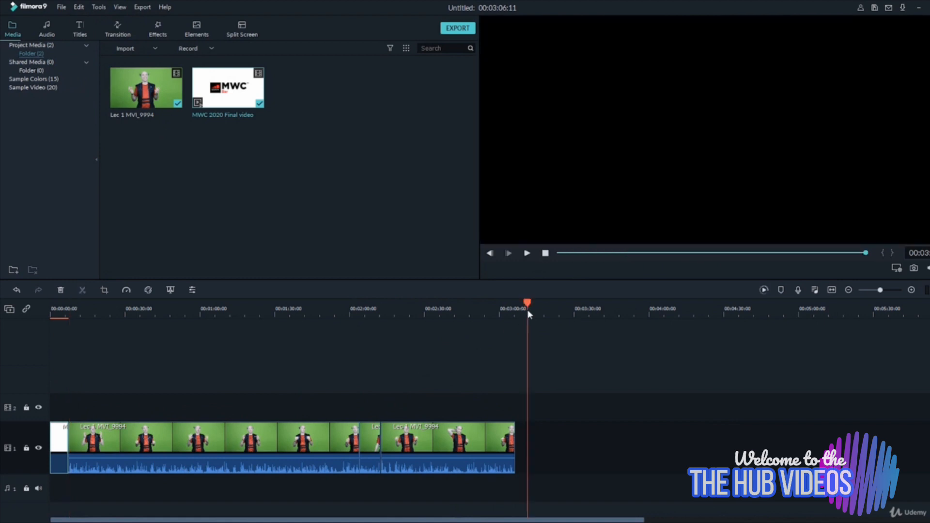
click(62, 7)
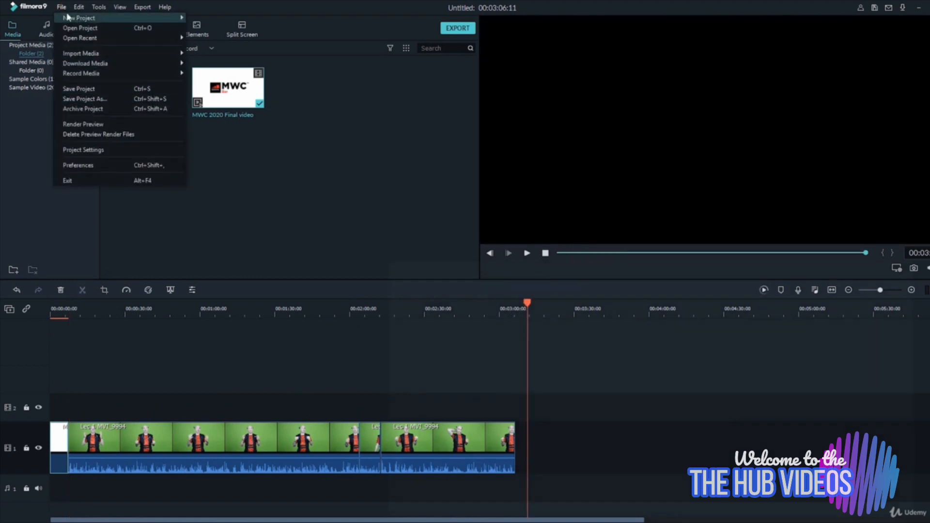
mouse_move(70, 10)
click(99, 64)
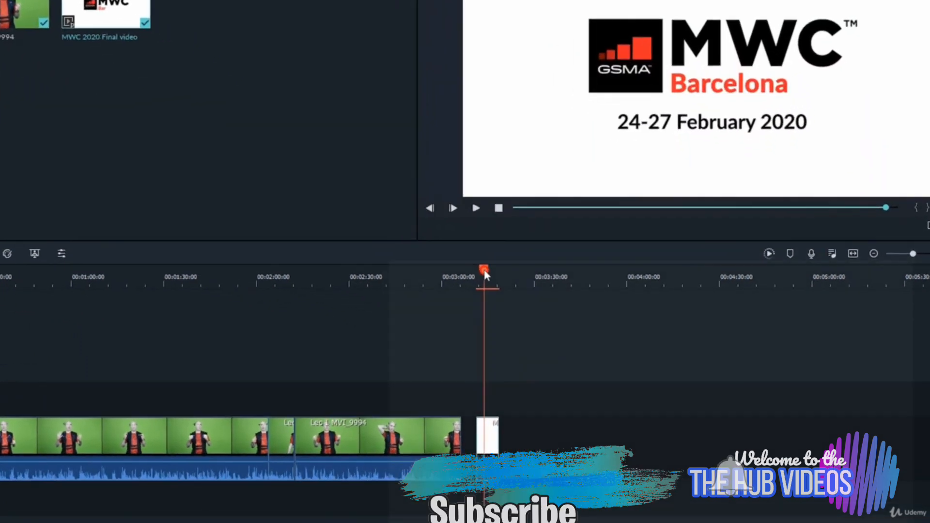
Apply Reverse Speed to the pasted MWC segment through its speed and duration settings
right_click(397, 437)
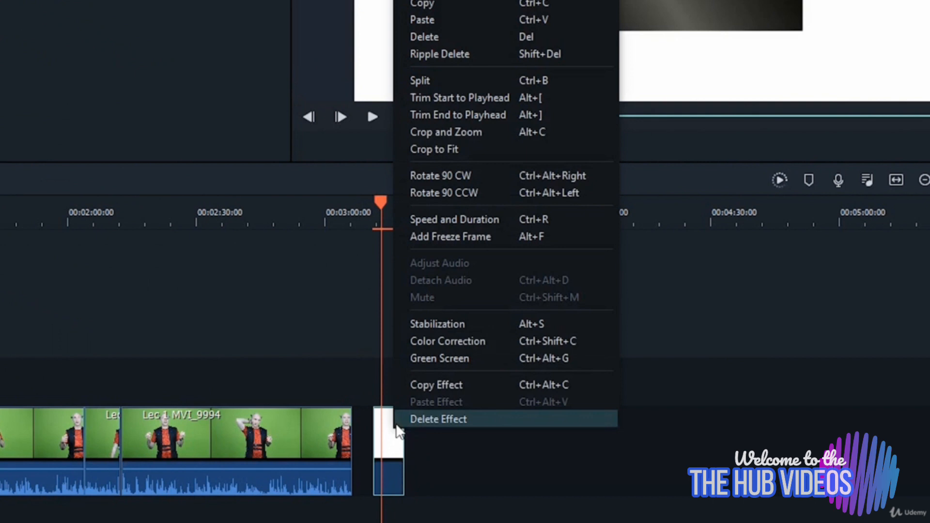
click(502, 226)
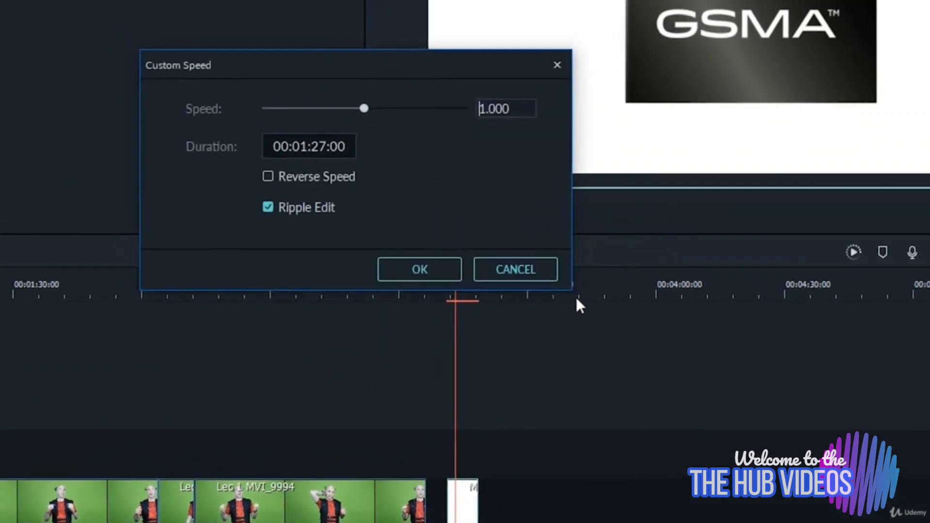
click(327, 212)
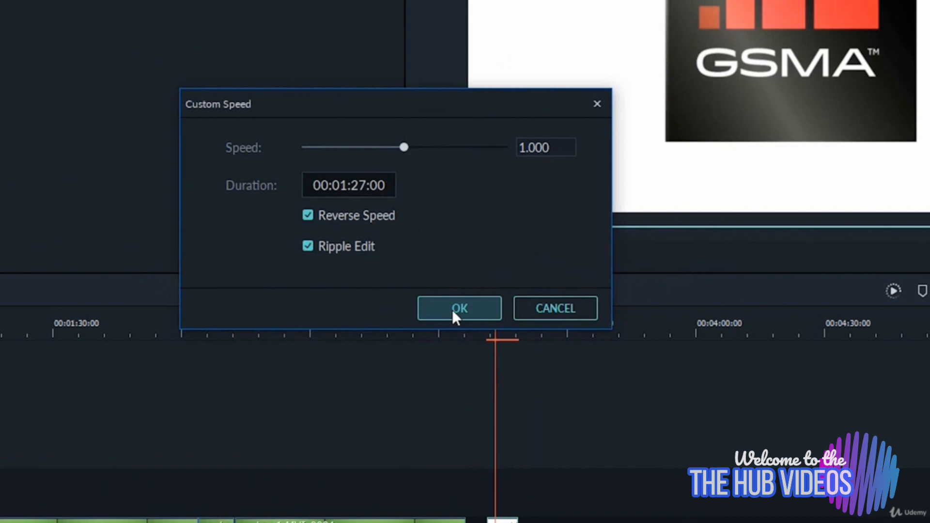
click(456, 318)
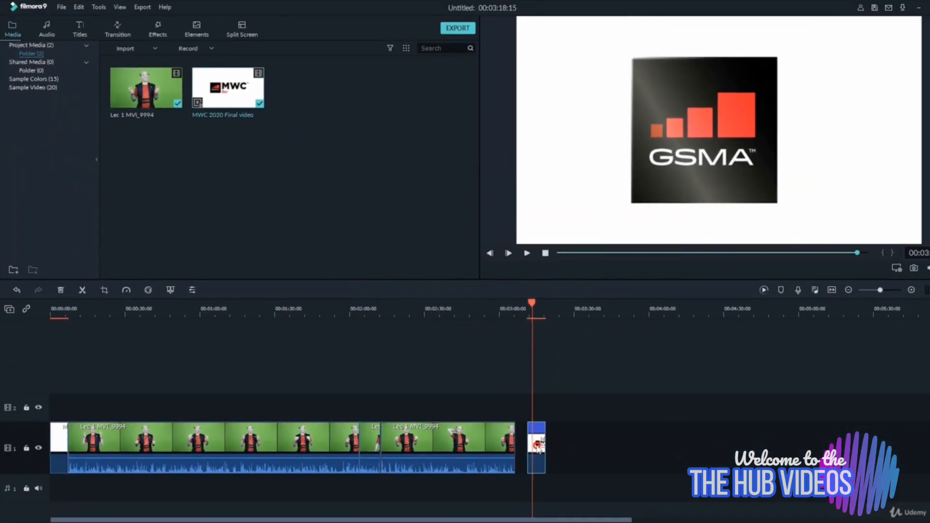
Move the reversed MWC segment up against the end of the Lec 1 footage and preview the ending
drag(537, 448, 528, 448)
drag(519, 310, 511, 312)
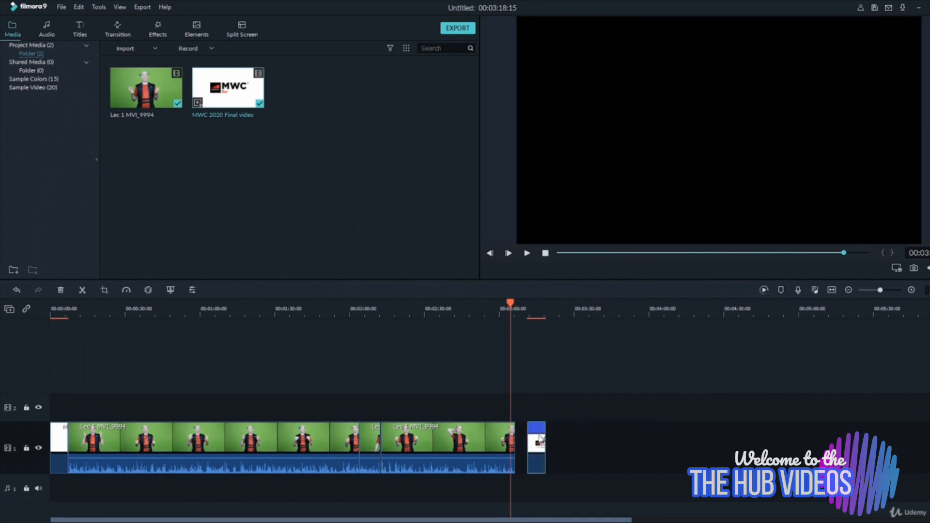
drag(539, 439, 522, 437)
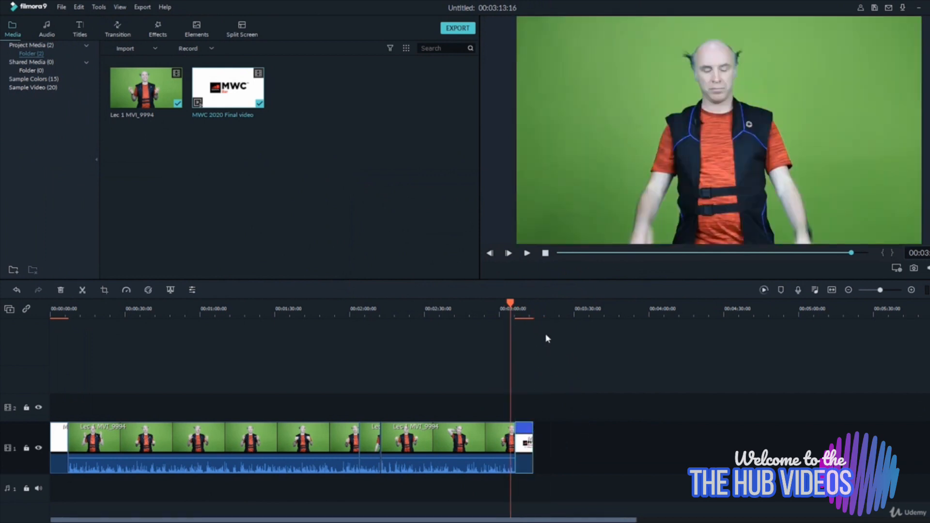
click(527, 254)
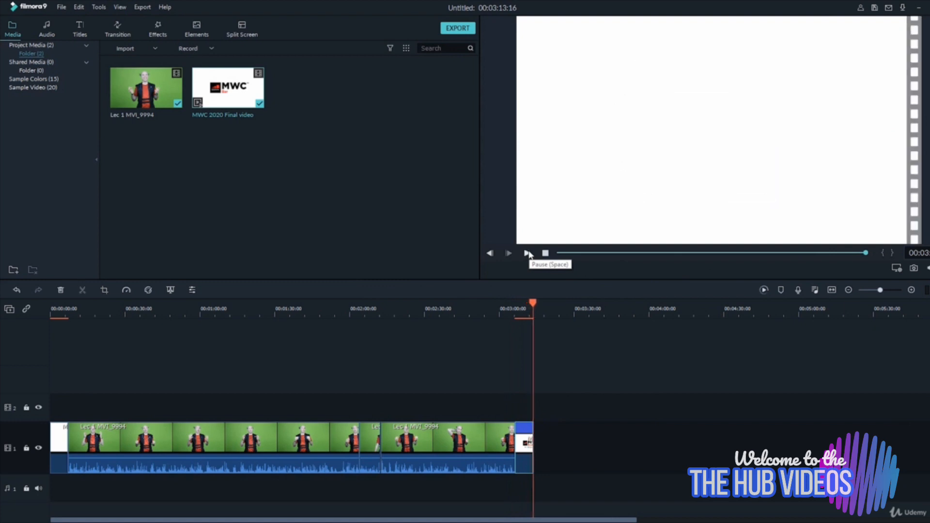
Import the tit.wmv video into the project media
drag(535, 306, 547, 308)
double_click(395, 255)
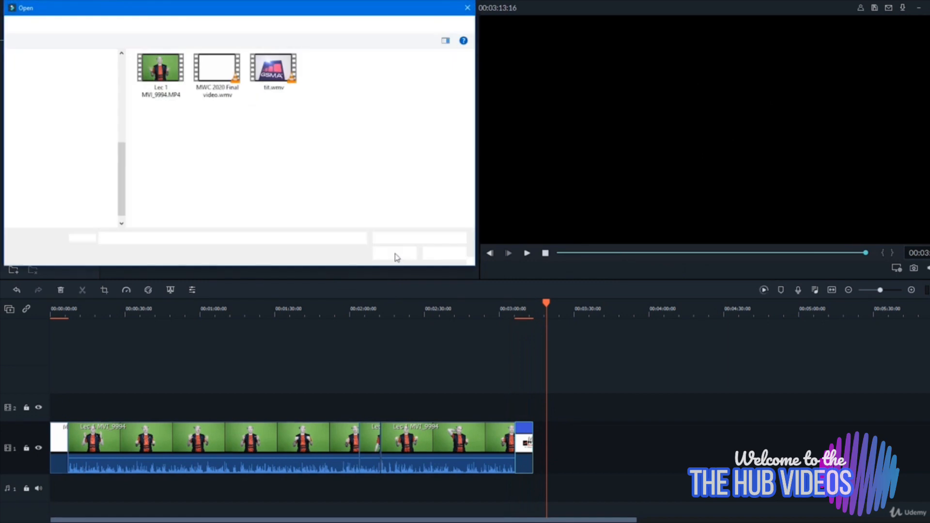
click(271, 69)
click(391, 253)
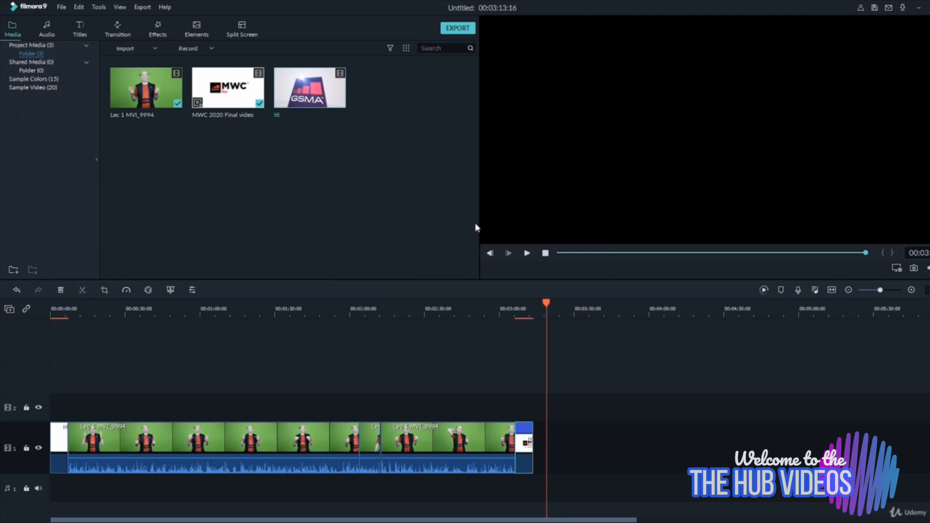
Preview the imported tit clip from the media library up to about 12 seconds
click(527, 253)
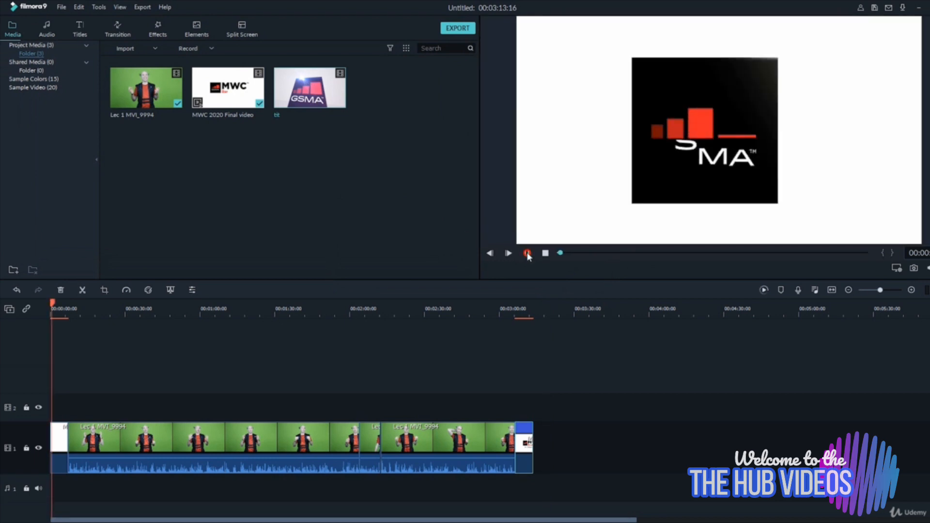
click(315, 103)
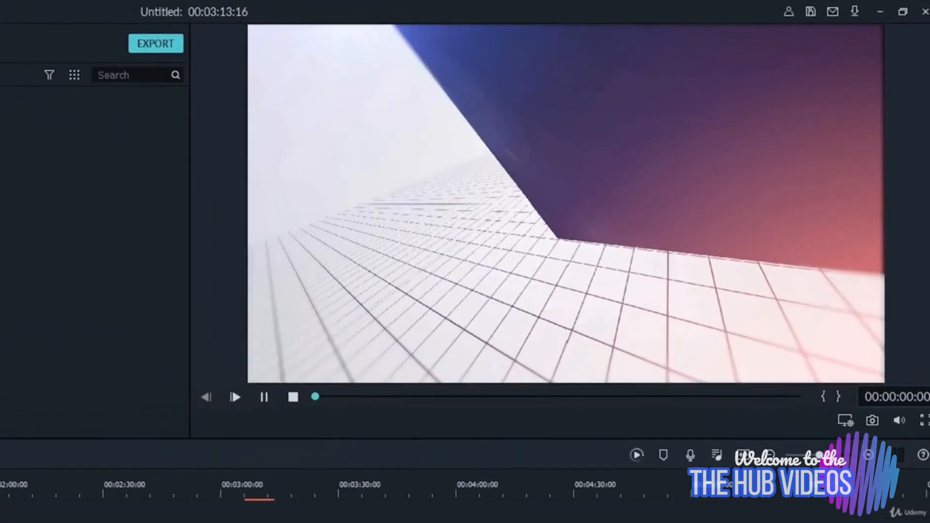
click(527, 253)
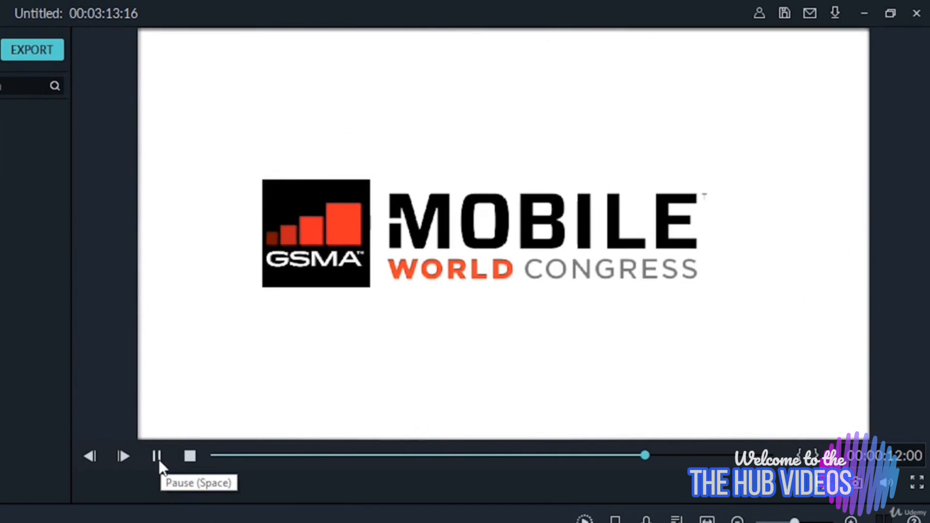
click(158, 458)
Mark the part of the tit clip to use, with the in point at about 2 seconds and the out point at 00:00:07:18
click(302, 456)
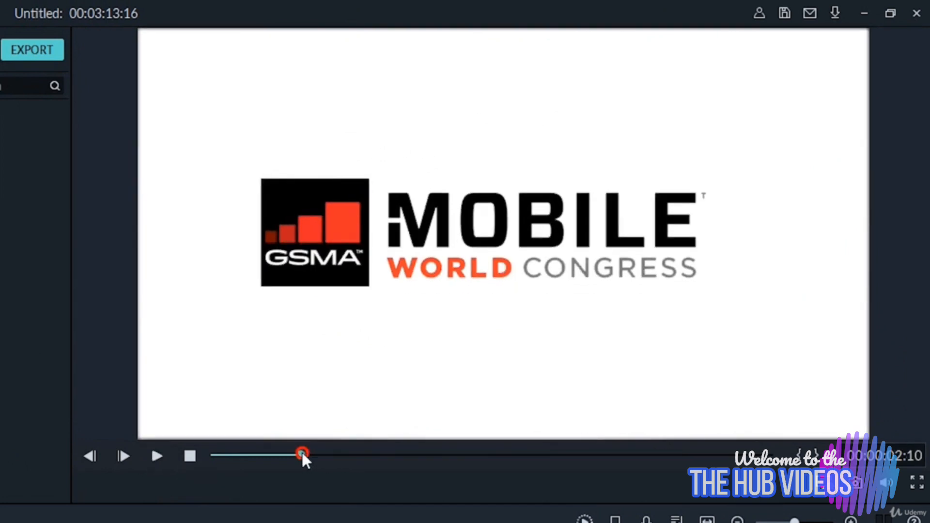
click(273, 454)
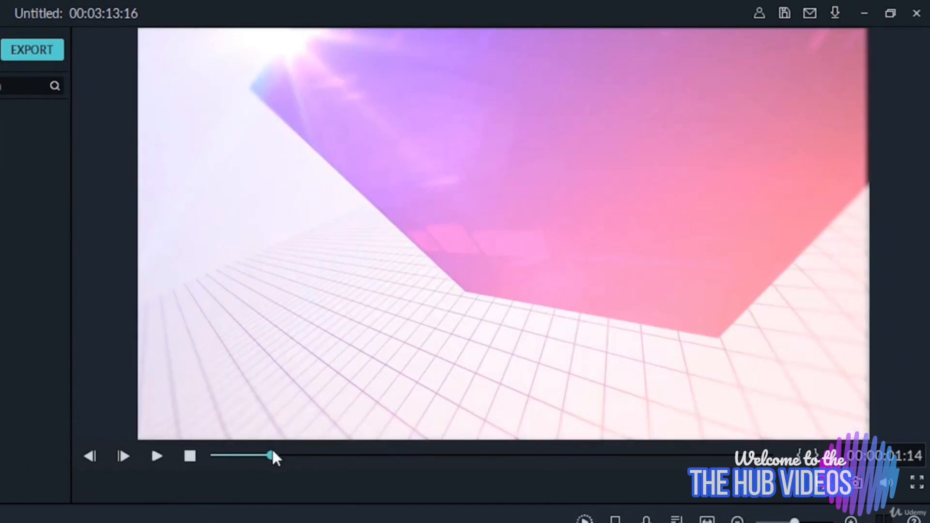
drag(253, 460, 290, 458)
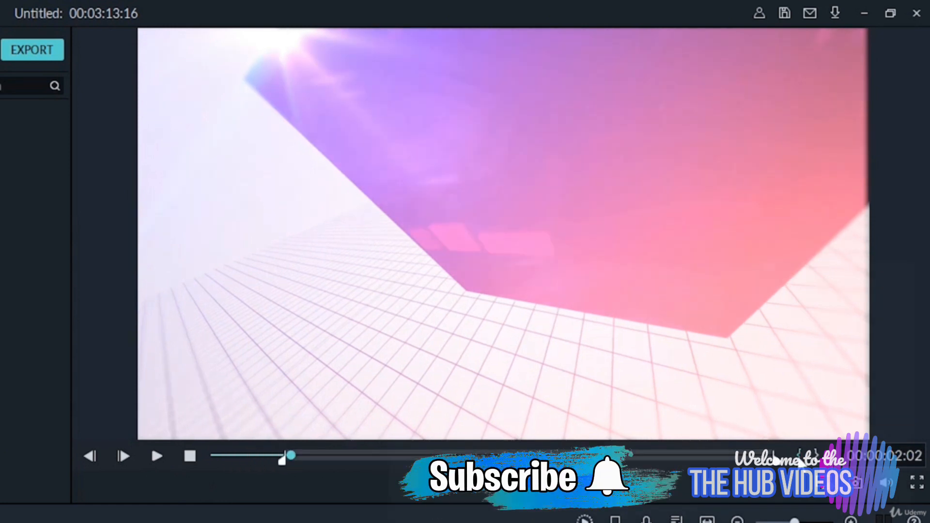
click(154, 456)
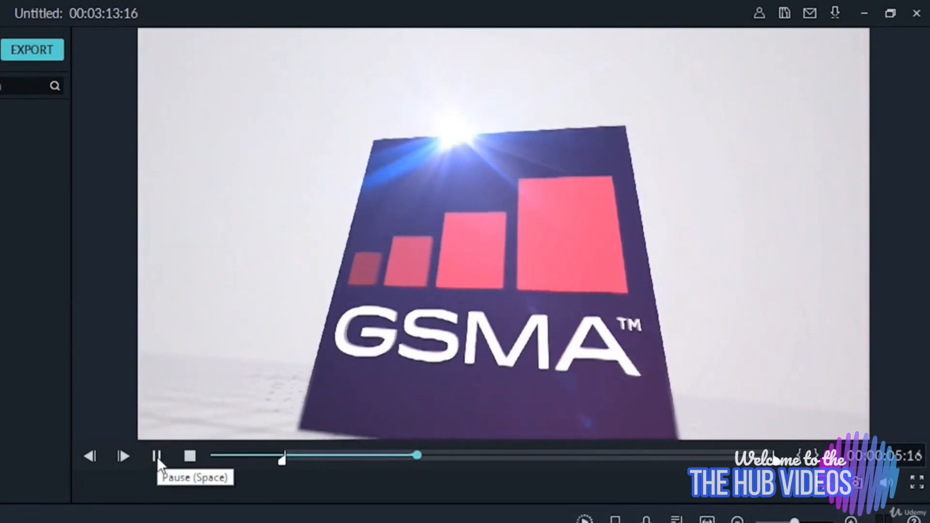
click(157, 458)
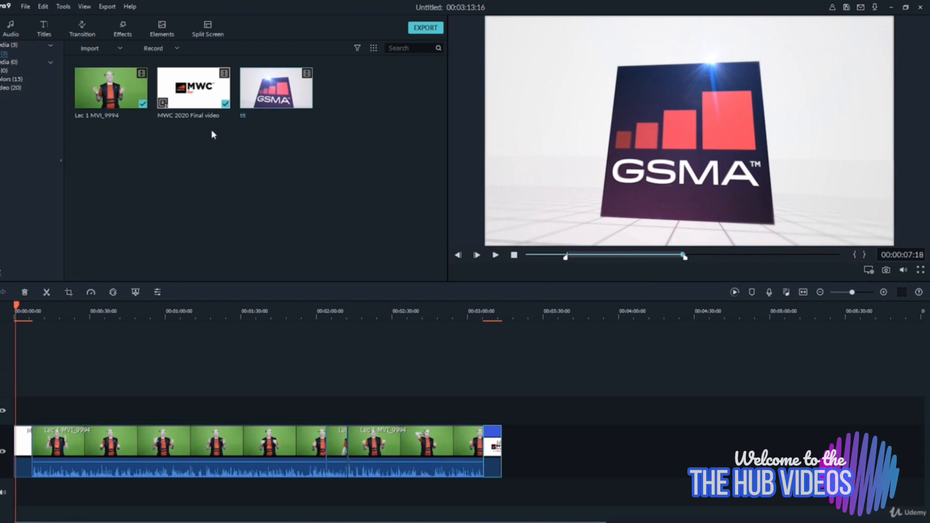
Place the marked part of the tit clip on video track 2 at about 3:23 and play it back
drag(433, 273, 529, 409)
click(521, 311)
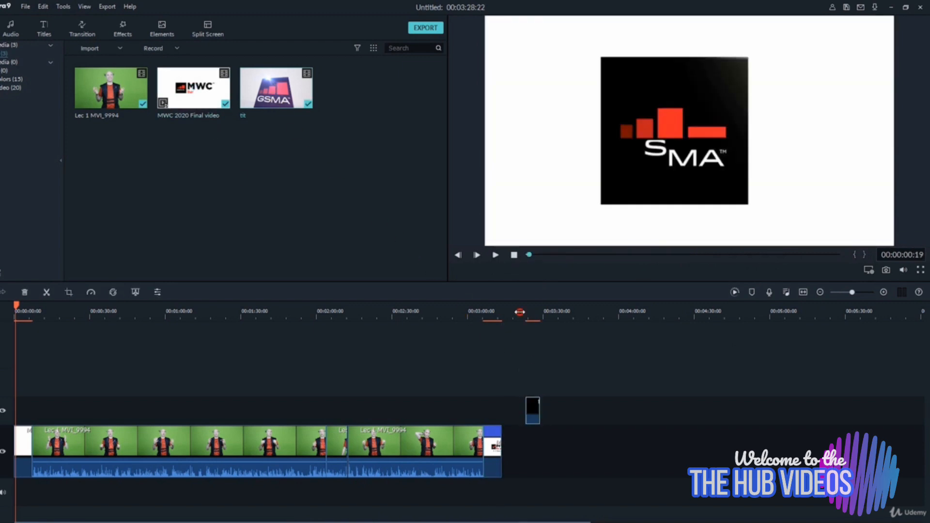
click(495, 255)
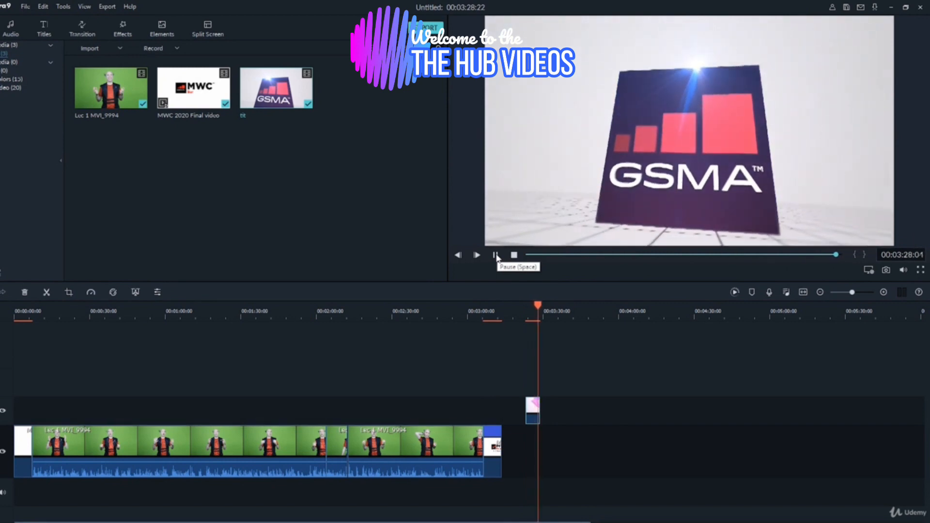
click(495, 255)
Move the tit segment on video track 2 to about 1:32, above the Lec 1 footage, and preview from about 1:30
drag(539, 307, 528, 309)
drag(532, 409, 256, 409)
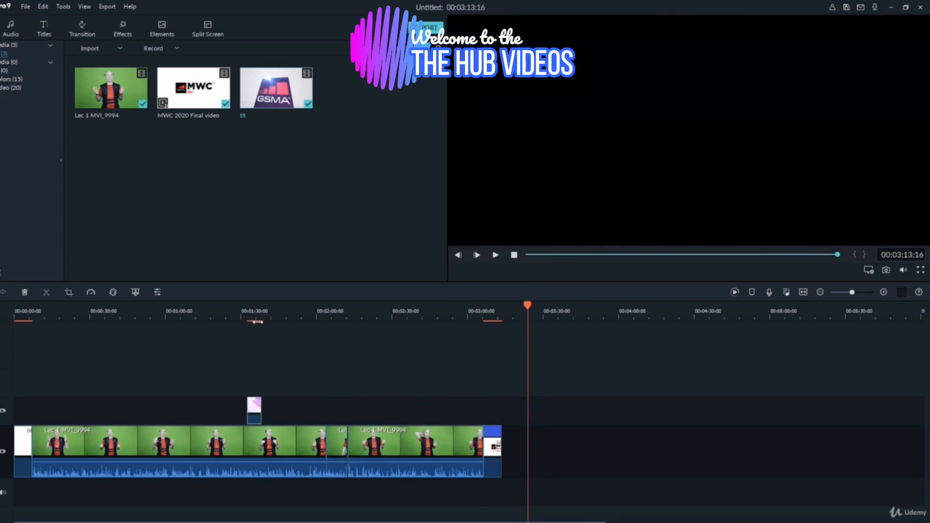
click(250, 314)
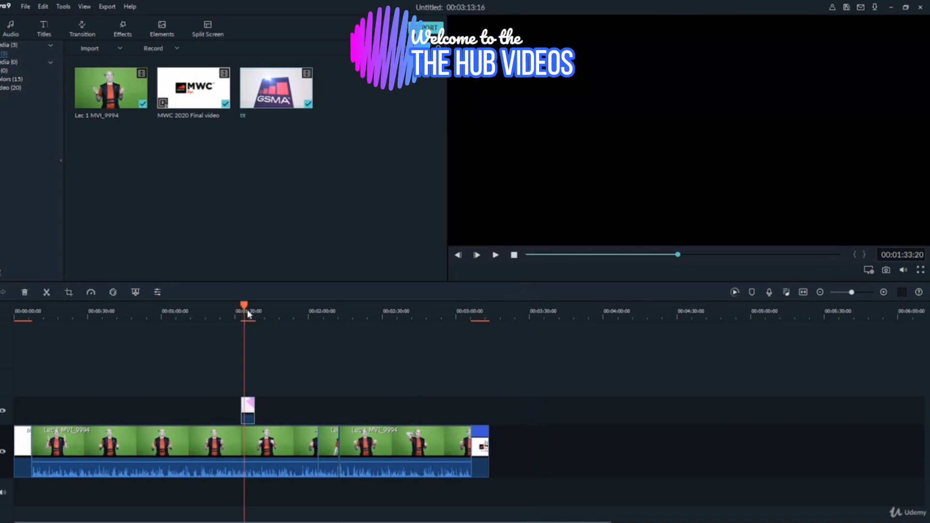
click(241, 310)
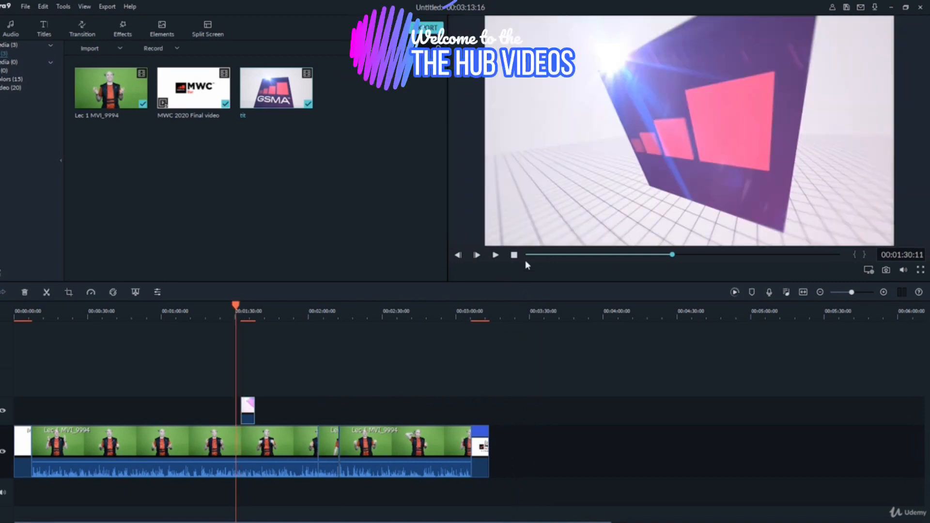
click(495, 256)
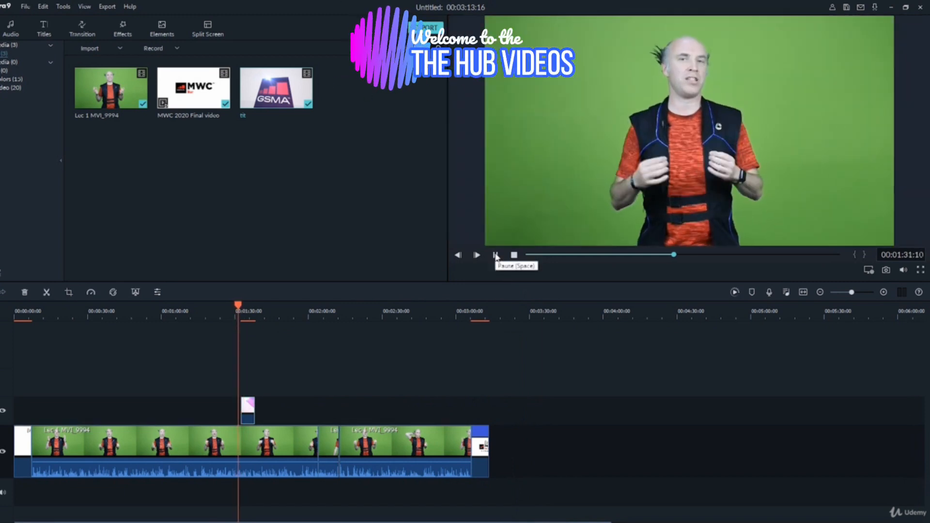